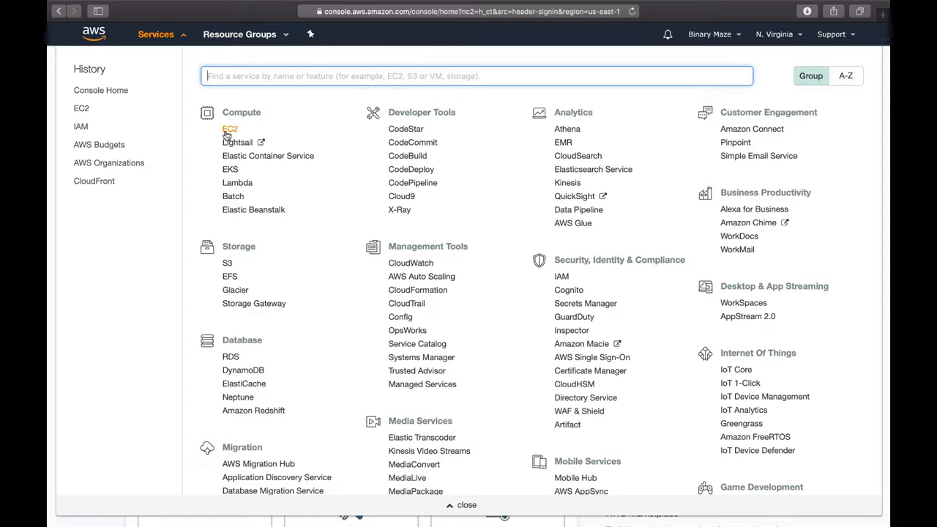
Create a new EC2 key pair named EC2-ACCESS
click(229, 129)
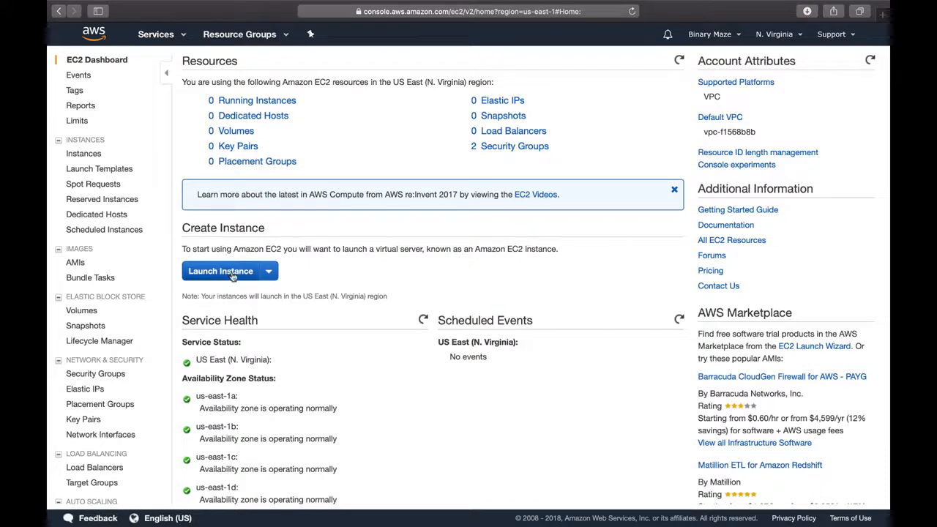
click(84, 420)
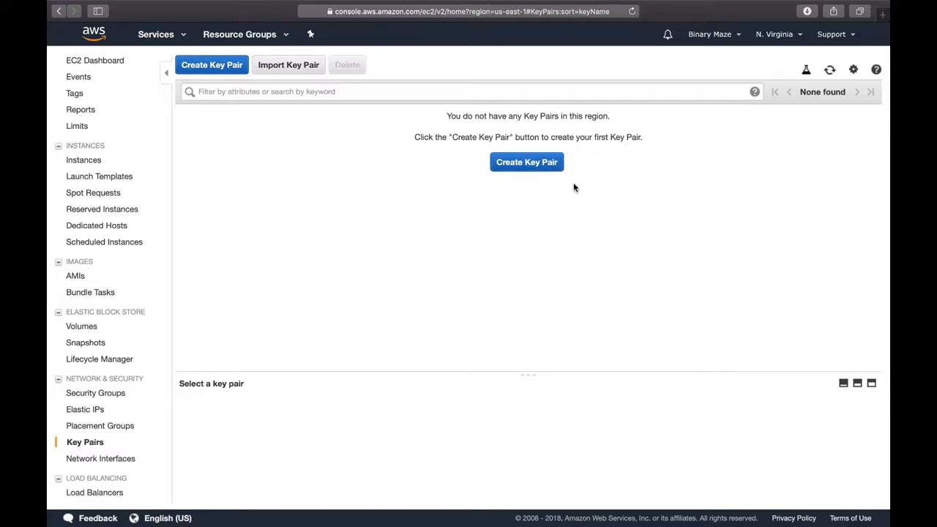
click(525, 162)
click(460, 269)
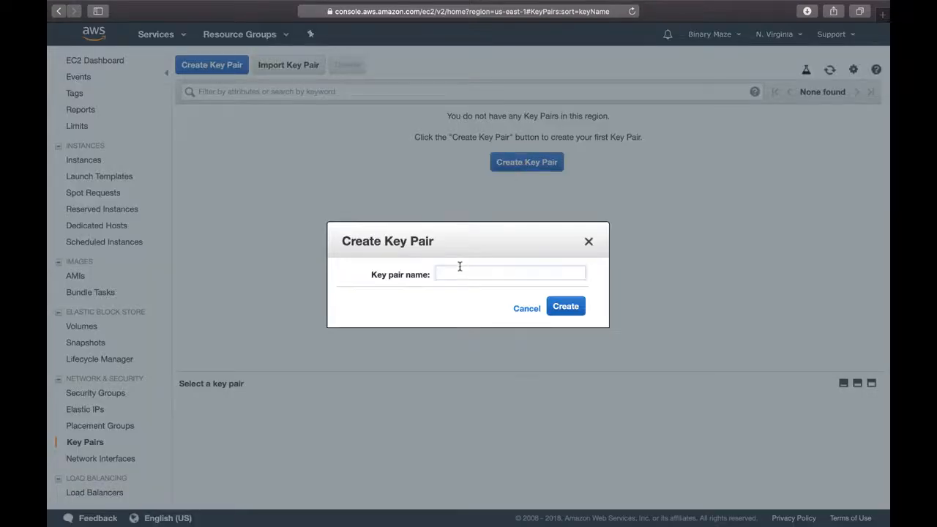
text(EC2-ACCESS)
click(570, 310)
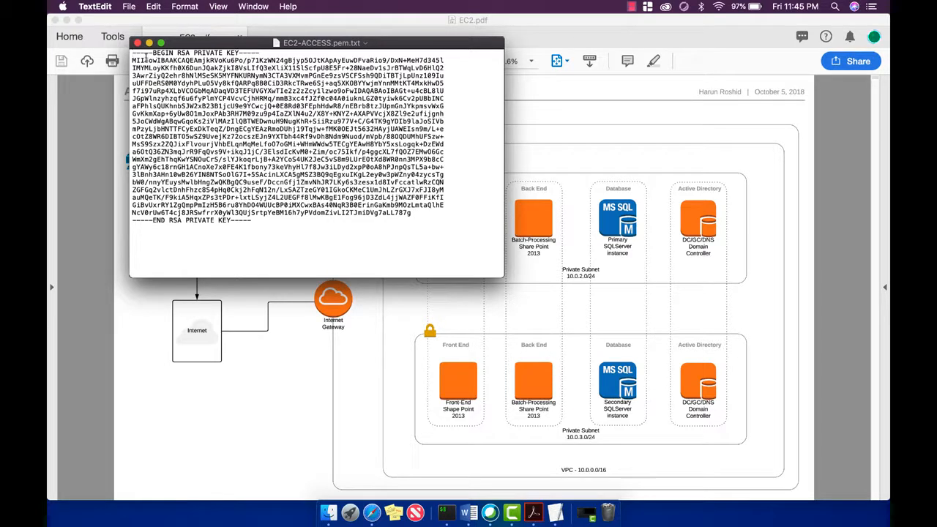
Examine the full private key text in the downloaded EC2-ACCESS.pem.txt file, and close the file
drag(134, 59, 410, 217)
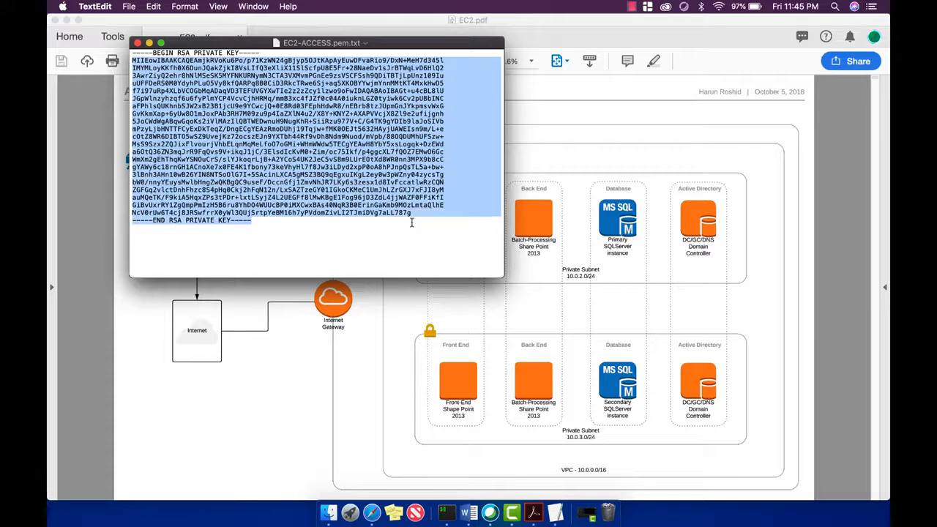
click(372, 231)
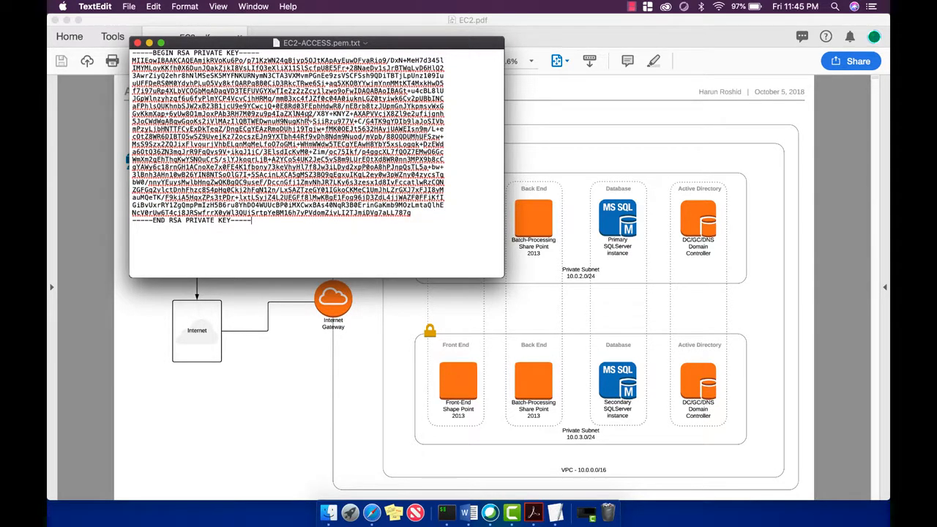
drag(254, 220, 128, 54)
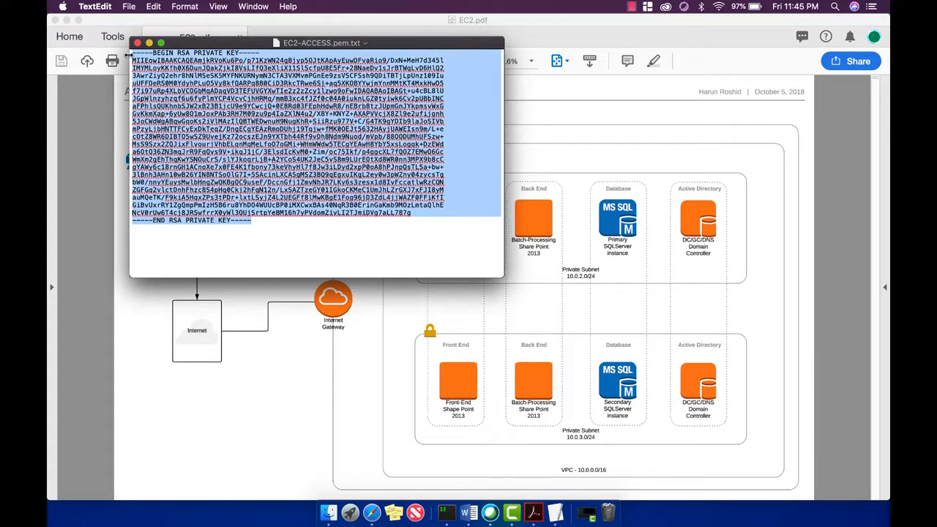
click(273, 224)
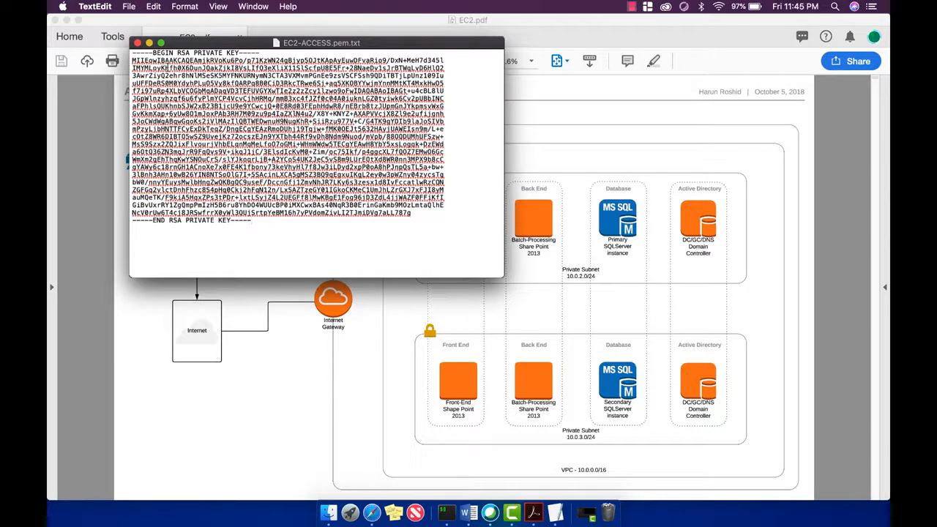
click(137, 43)
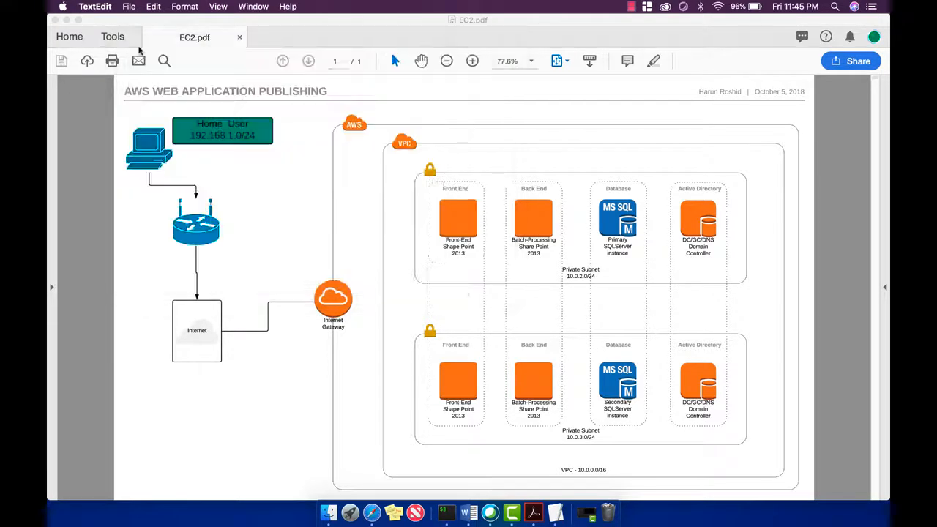
Return to the AWS console in Safari, start launching an EC2 instance, and look at the Amazon Linux 2 AMI
click(371, 511)
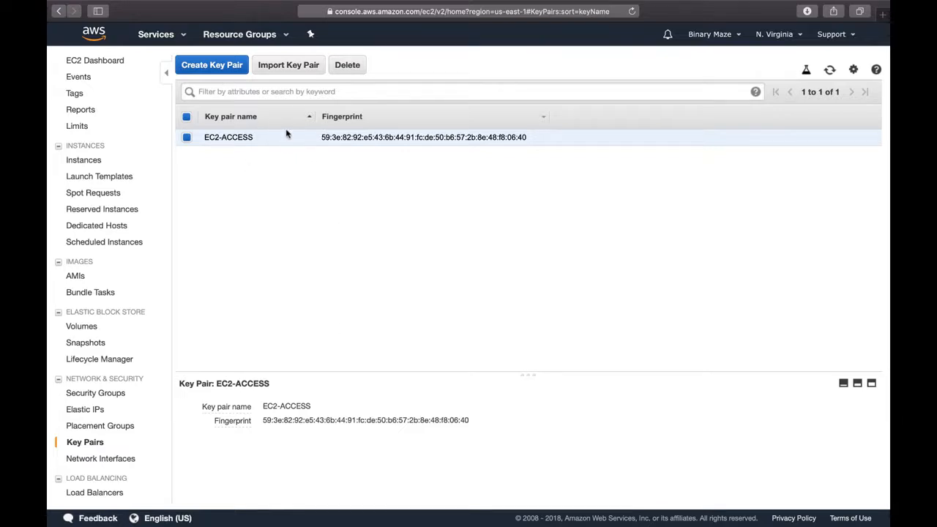
click(176, 40)
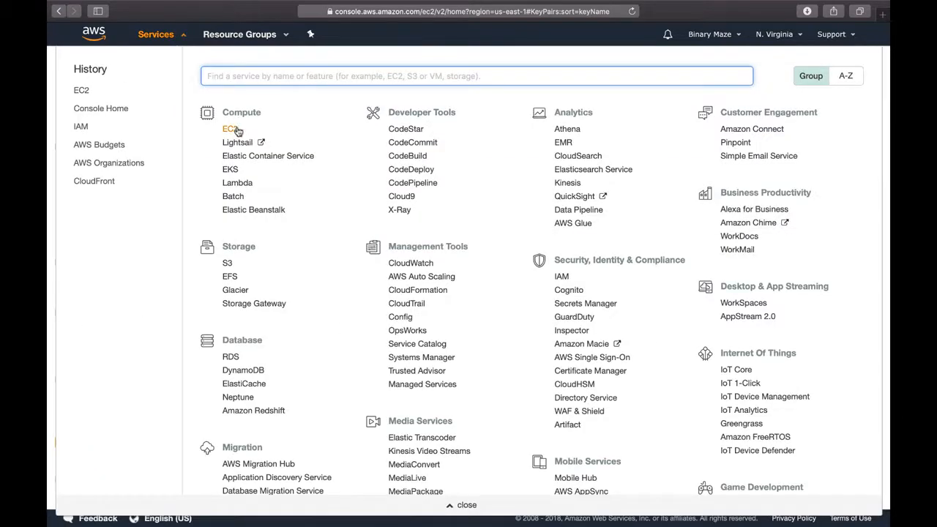
click(232, 128)
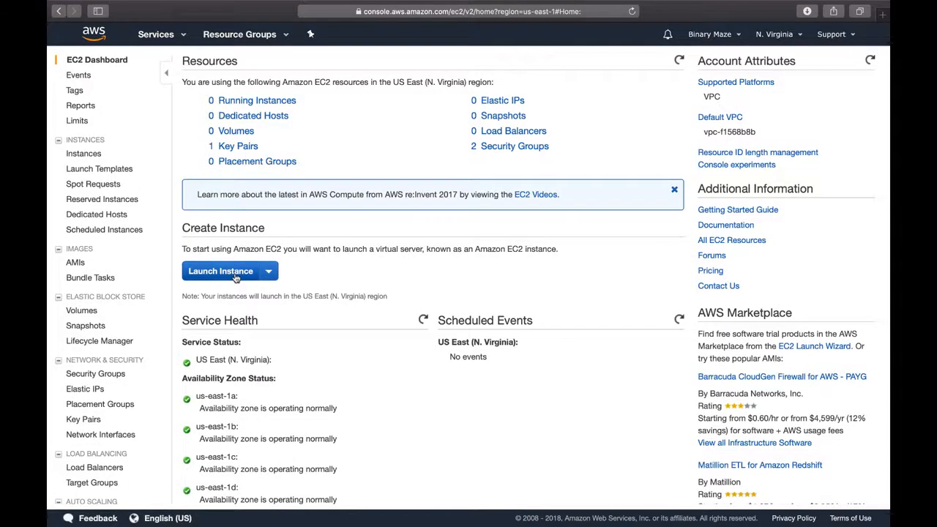
click(236, 278)
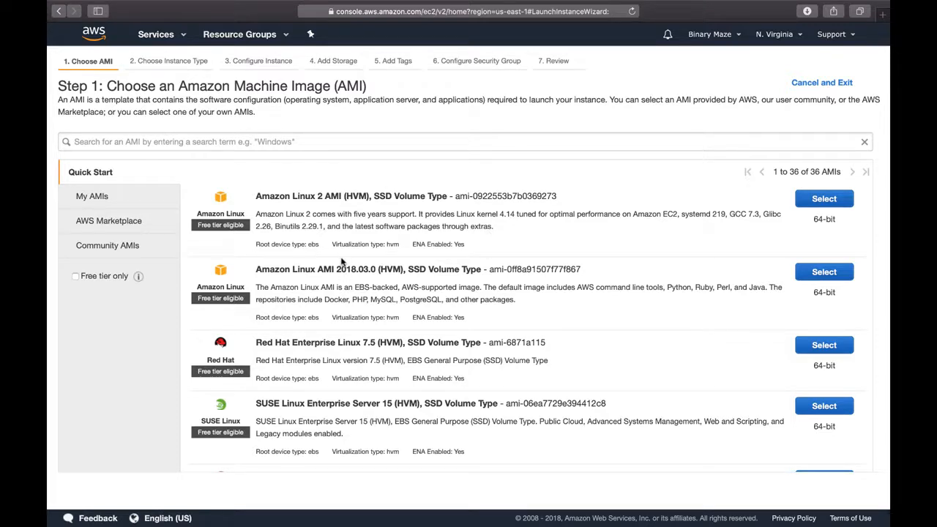
drag(256, 195, 565, 207)
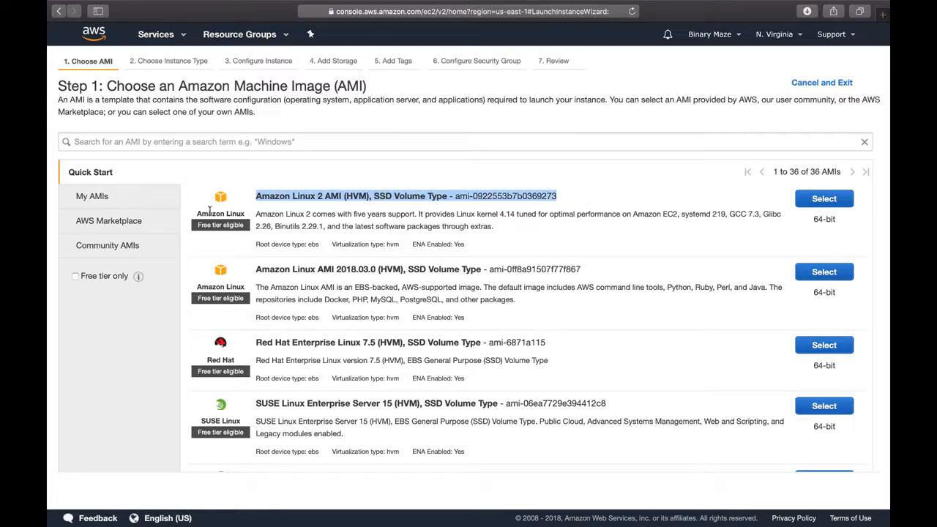
Search the AWS Marketplace images for "WINDOWS SERVER"
click(94, 225)
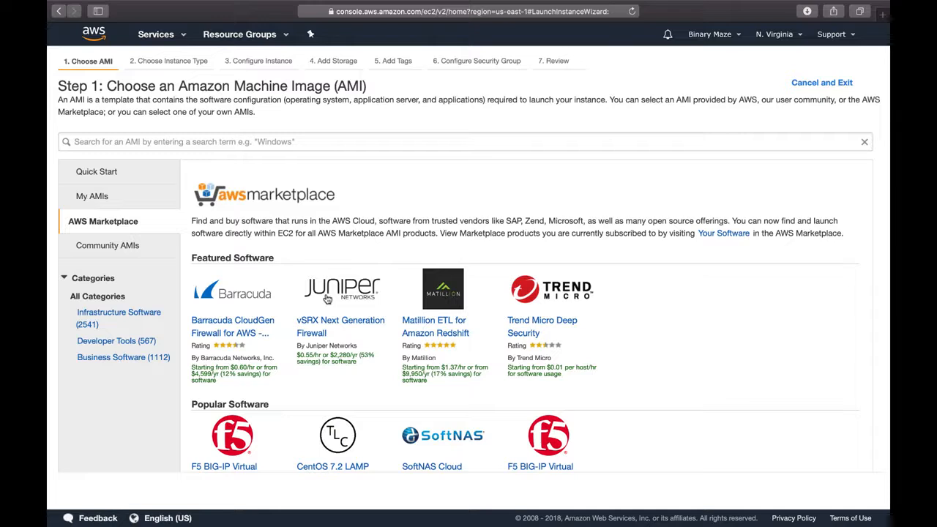
click(199, 142)
text(WIND)
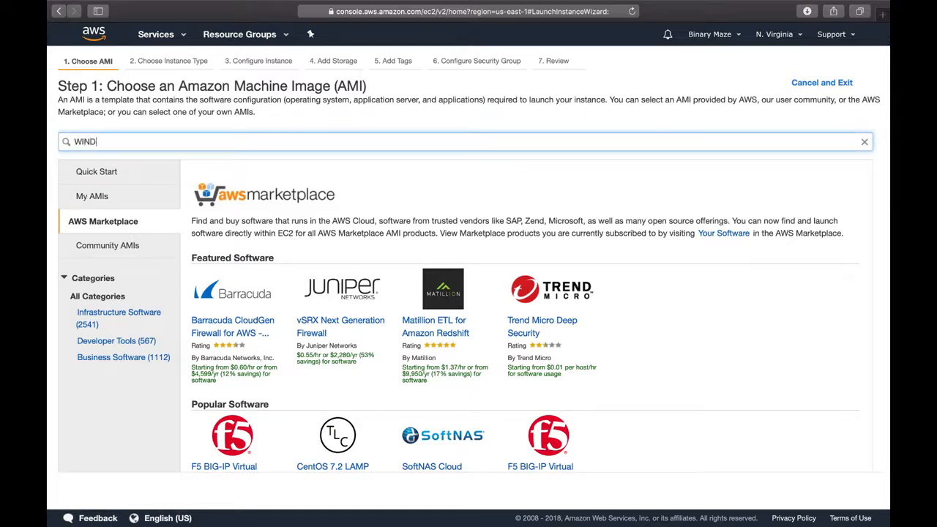
text(OWS SERVER)
key(Return)
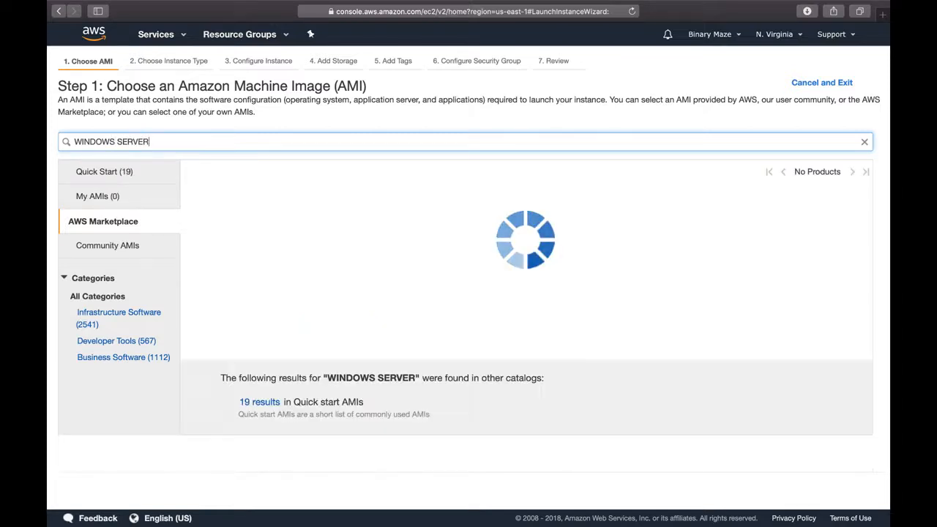
drag(159, 141, 51, 143)
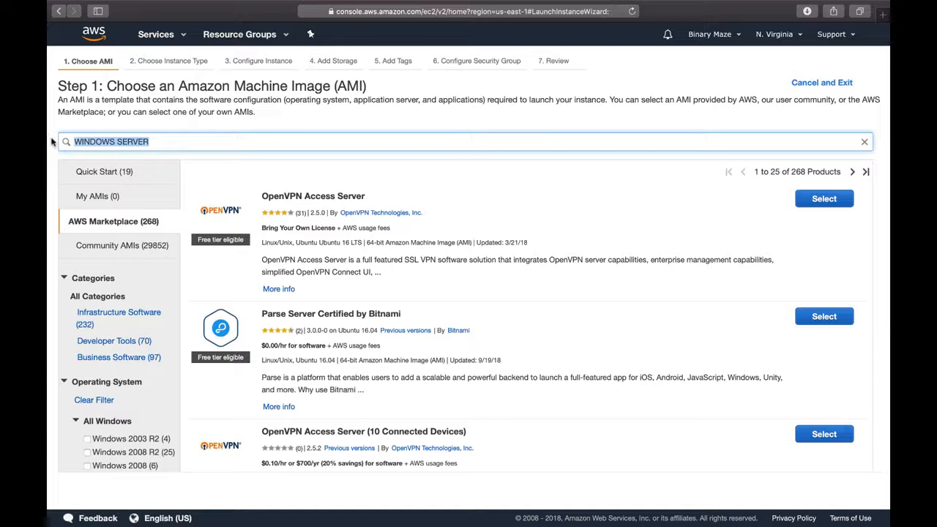
click(884, 252)
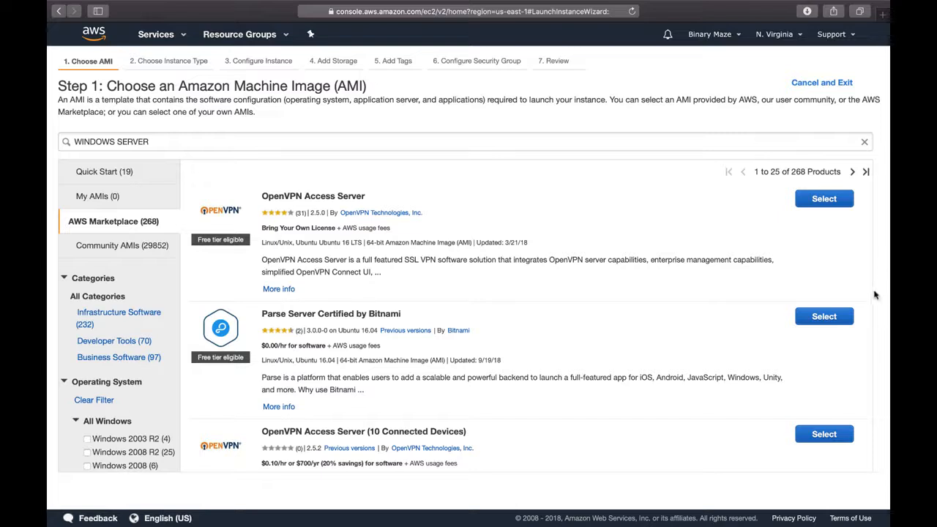
Select the Microsoft Windows Server 2016 Base Nano image from the Marketplace results
scroll(877, 297, down, 2)
scroll(471, 283, down, 6)
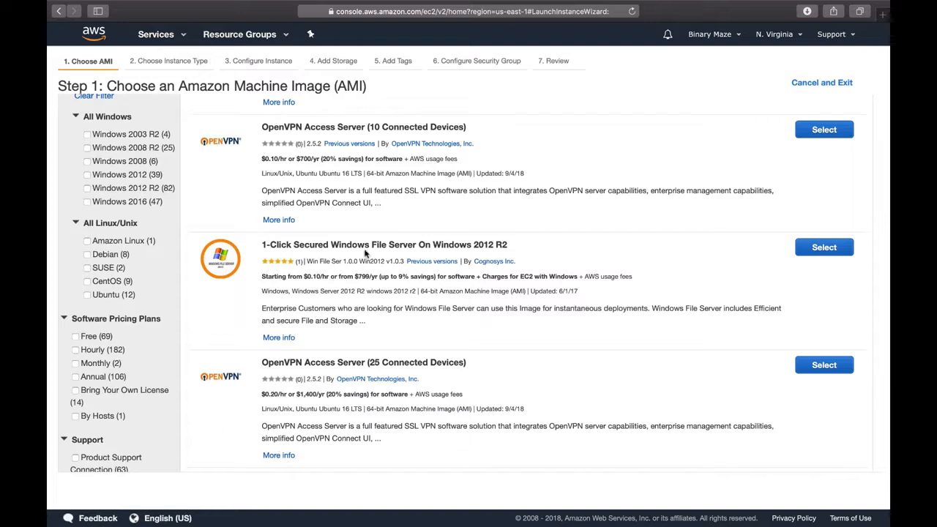
scroll(527, 410, down, 1)
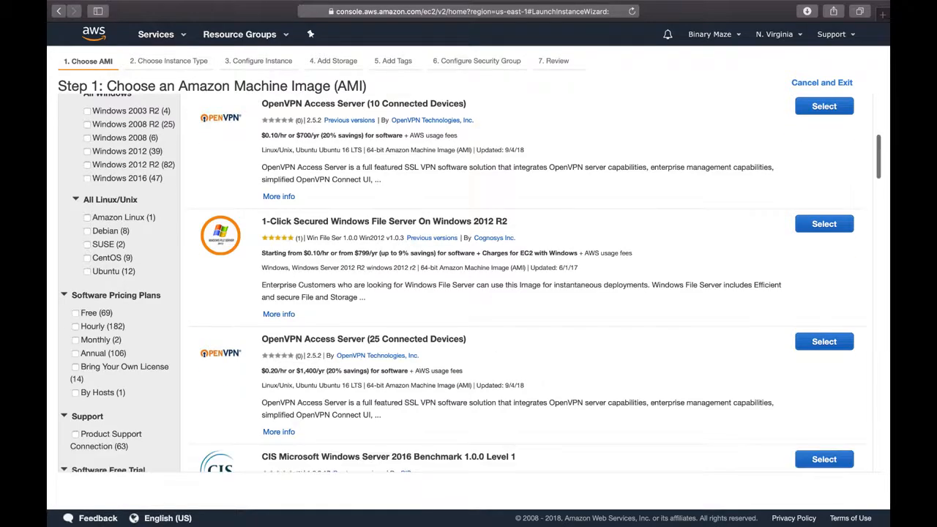
scroll(288, 414, down, 8)
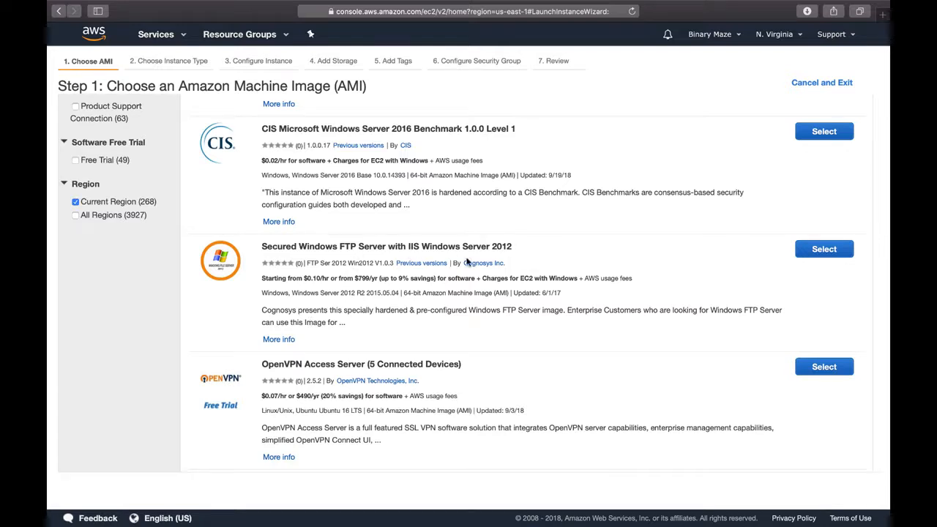
scroll(518, 366, down, 4)
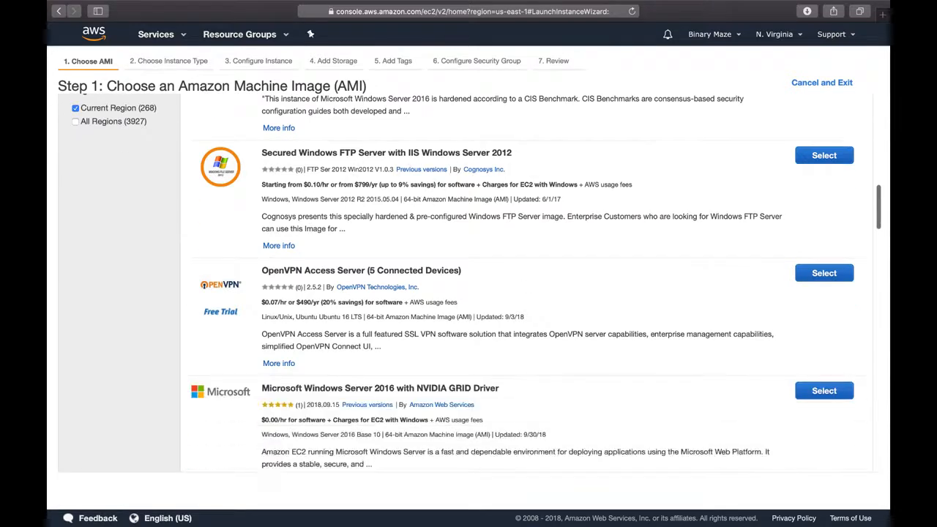
scroll(534, 283, down, 8)
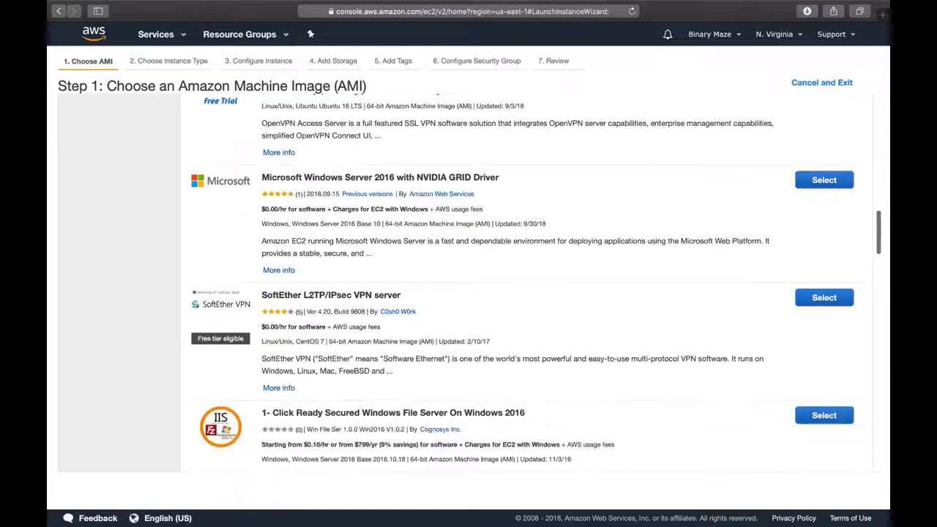
scroll(534, 282, down, 8)
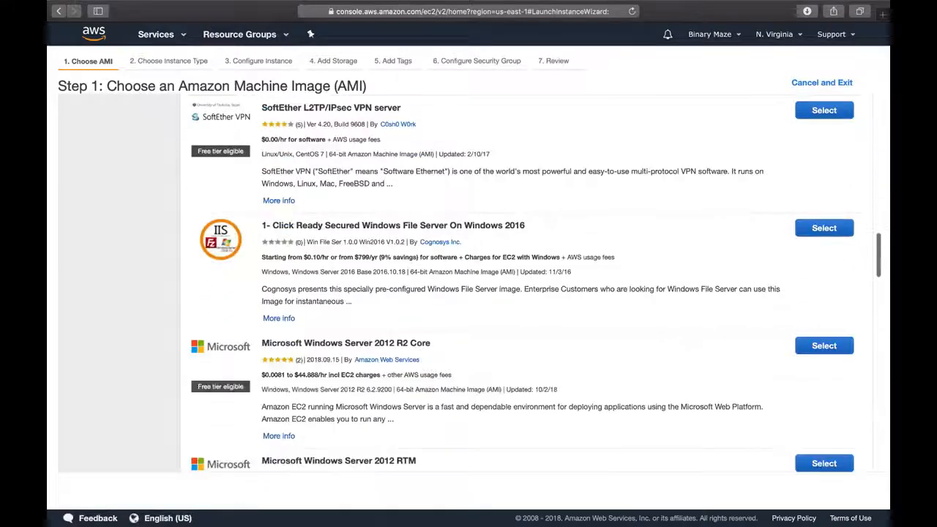
scroll(534, 282, down, 9)
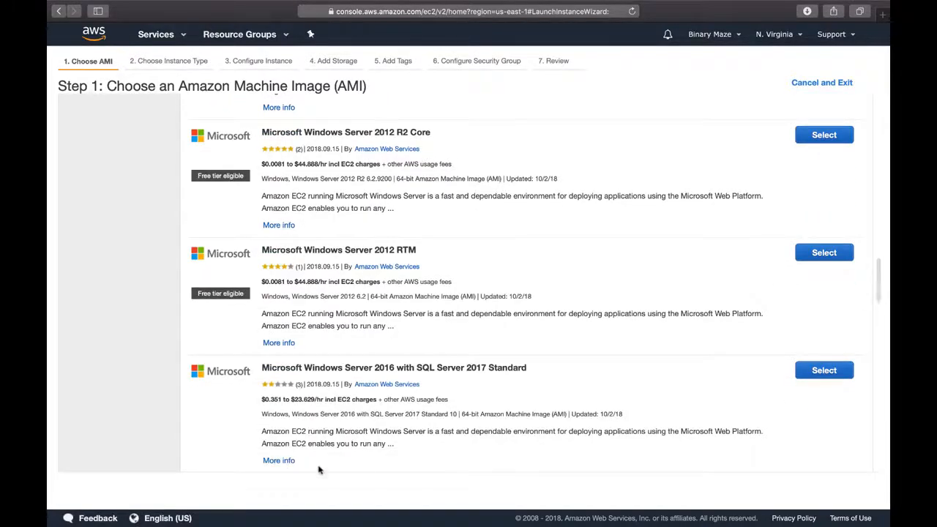
scroll(310, 462, down, 7)
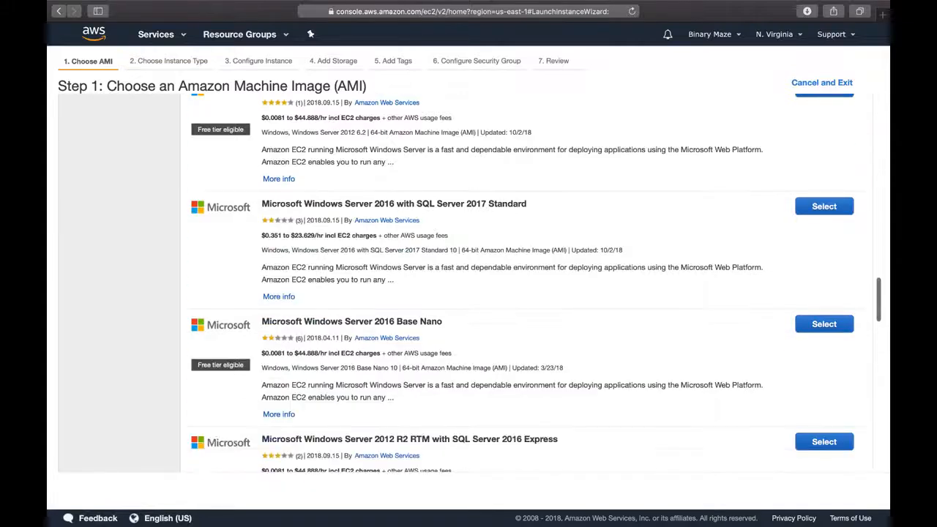
scroll(309, 461, down, 2)
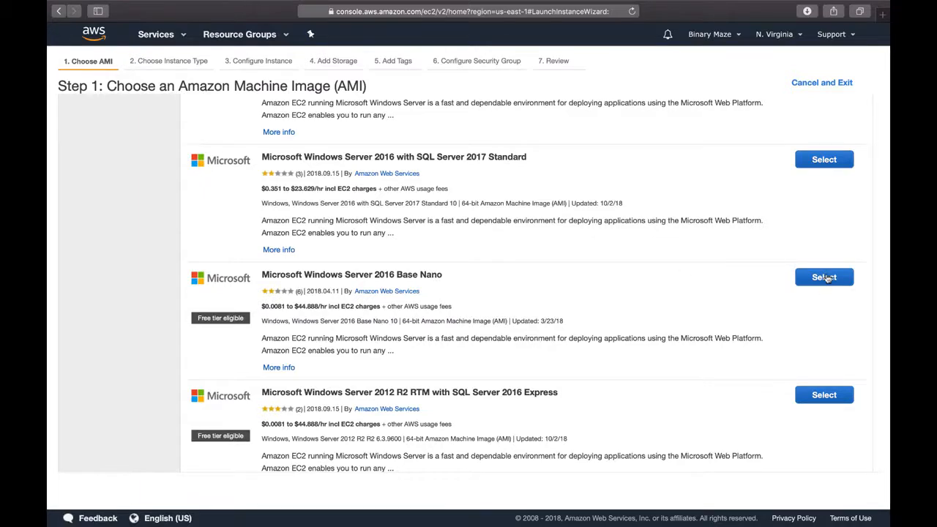
click(825, 277)
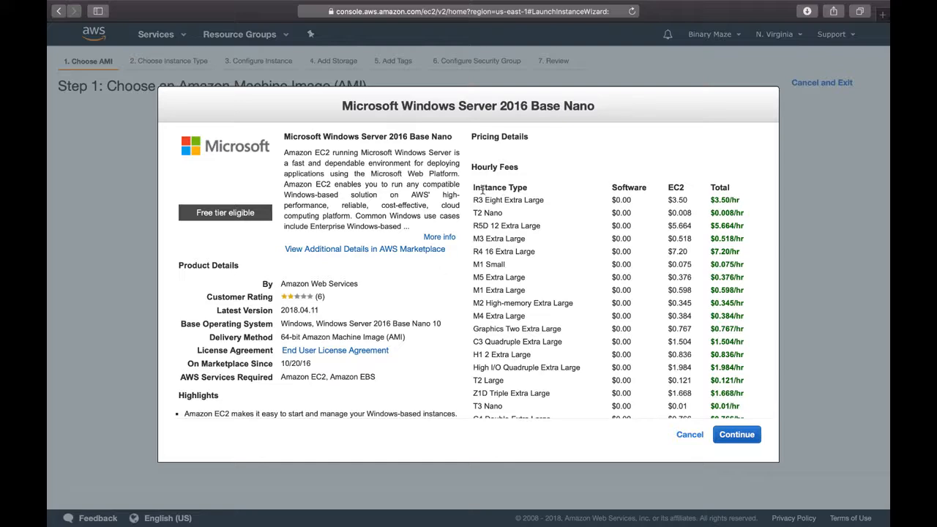
Examine the image's hourly fees, comparing the software and EC2 charges for the listed instance types
drag(473, 200, 541, 247)
click(601, 168)
drag(633, 205, 613, 201)
drag(687, 200, 670, 203)
click(680, 182)
drag(687, 205, 668, 201)
click(673, 201)
drag(694, 214, 674, 213)
Accept the image, choose the free-tier t2.micro instance type, and proceed to configuring the instance details
click(737, 439)
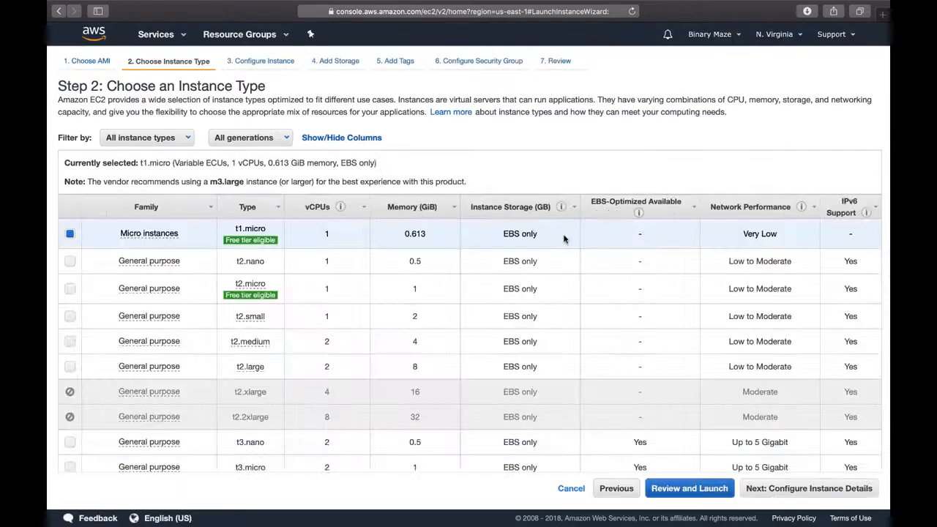
mouse_move(252, 241)
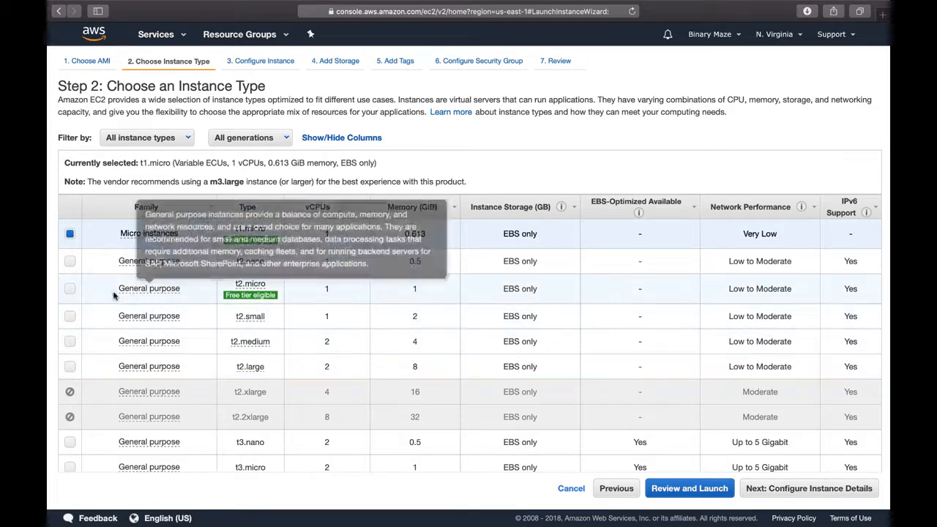
click(70, 289)
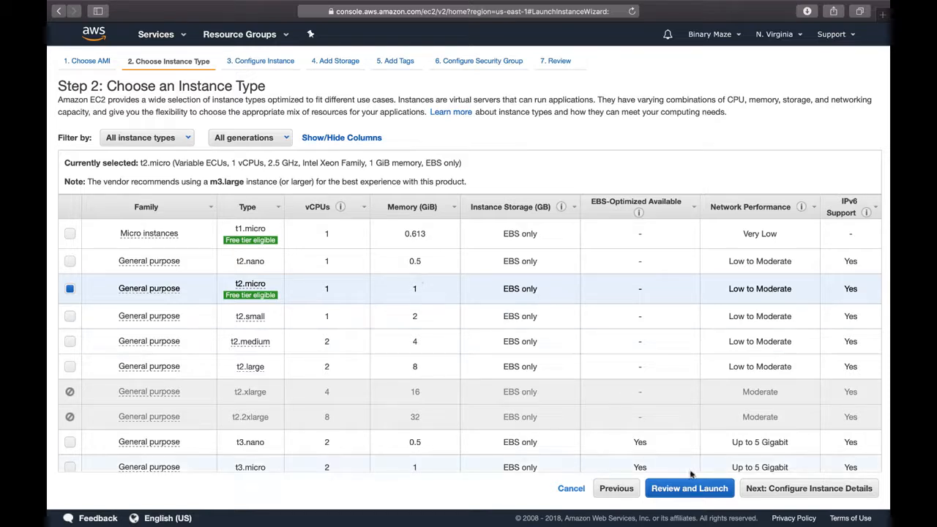
click(792, 492)
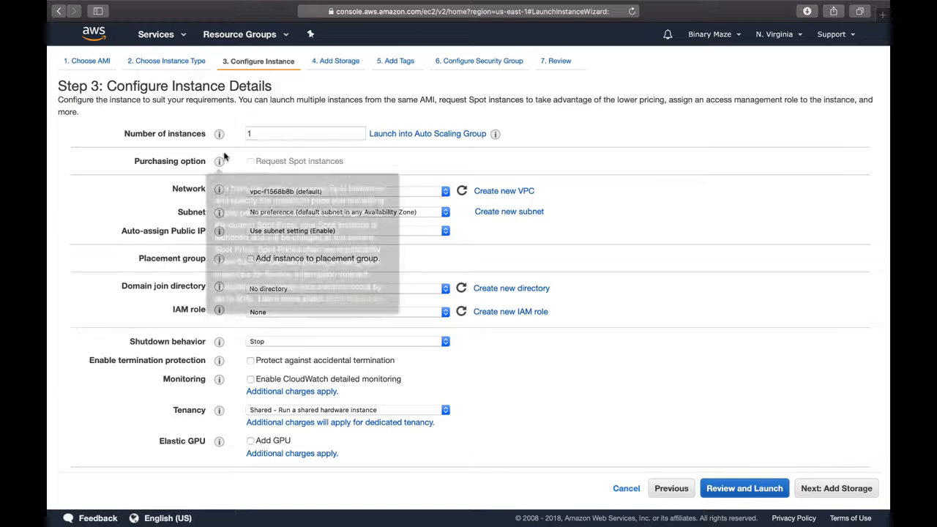
Configure one instance on the default VPC with no subnet preference, and proceed to the storage settings
click(271, 133)
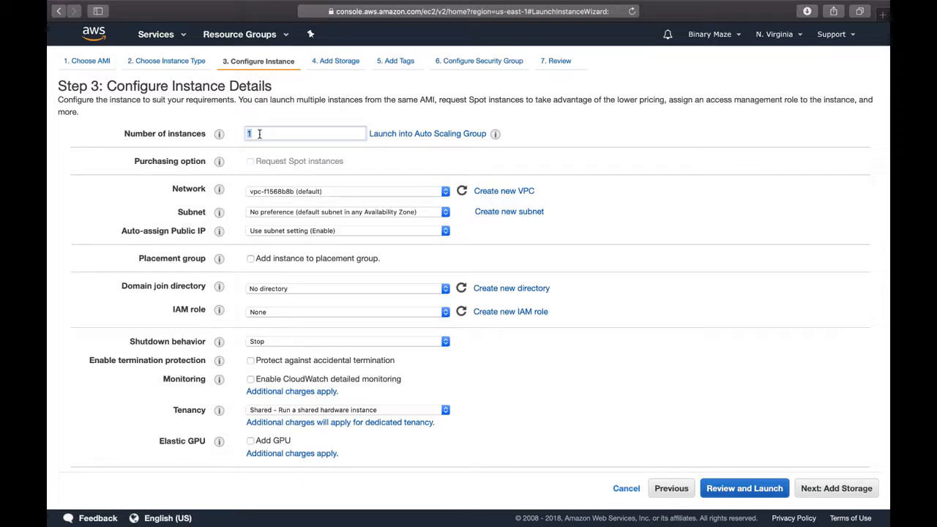
text(10)
click(446, 195)
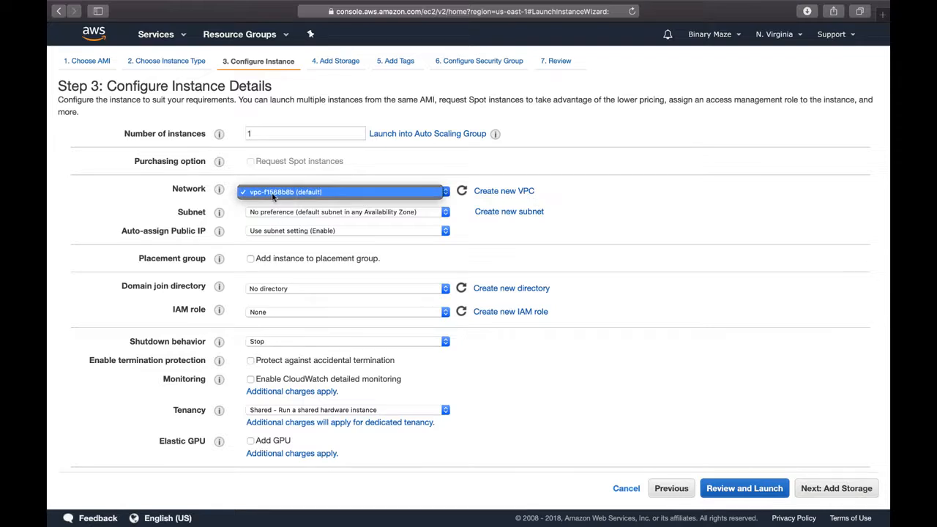
click(465, 232)
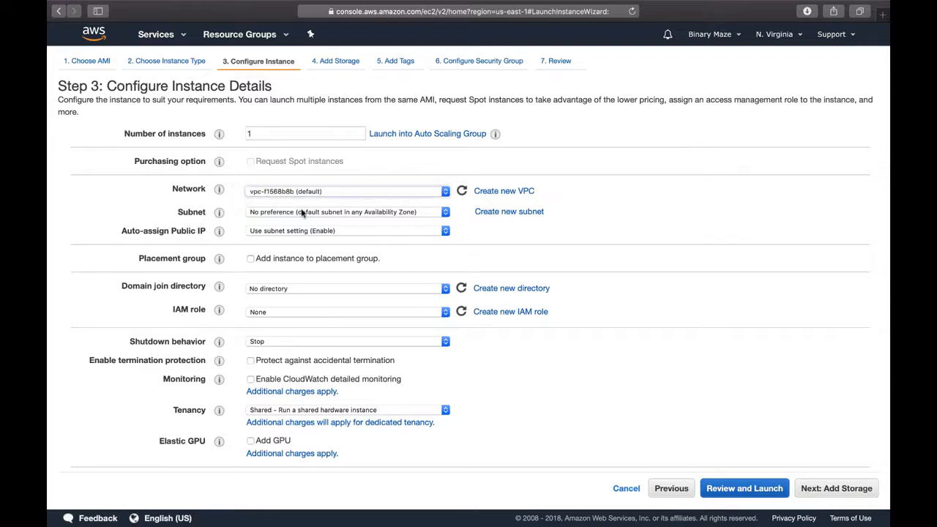
click(368, 214)
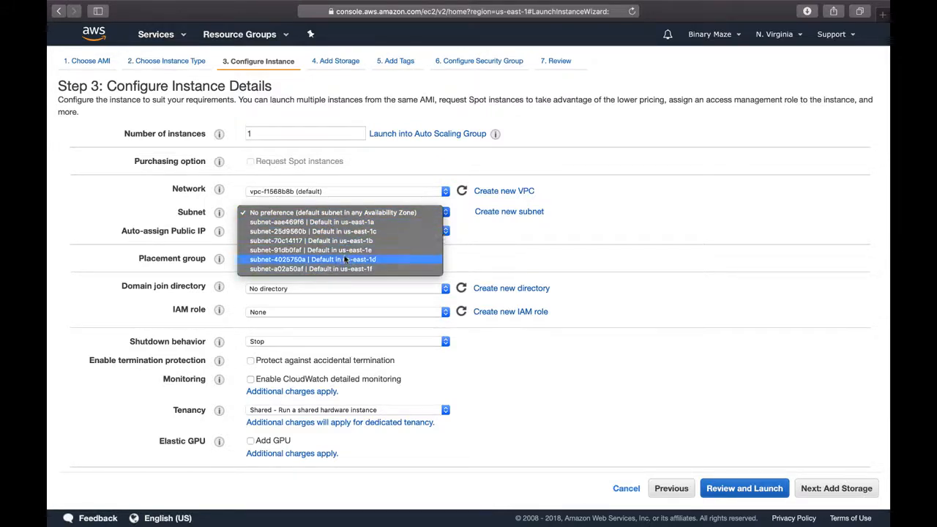
click(370, 212)
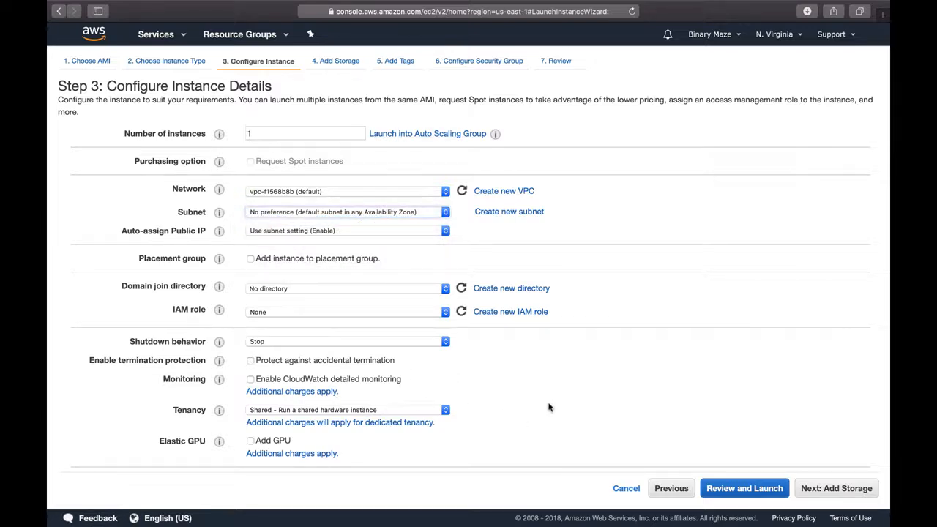
click(849, 488)
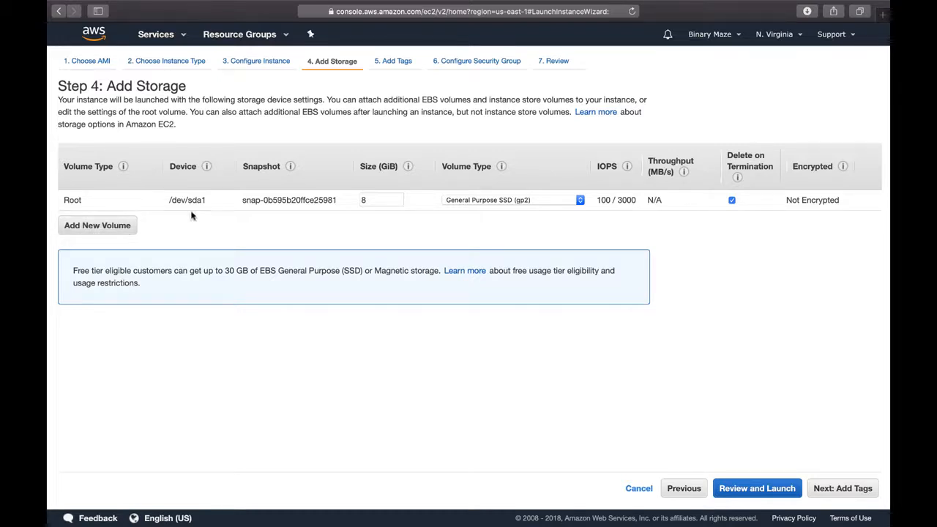
Keep the root volume at 8 GiB as General Purpose SSD (gp2) and proceed to the tags
click(377, 196)
click(580, 201)
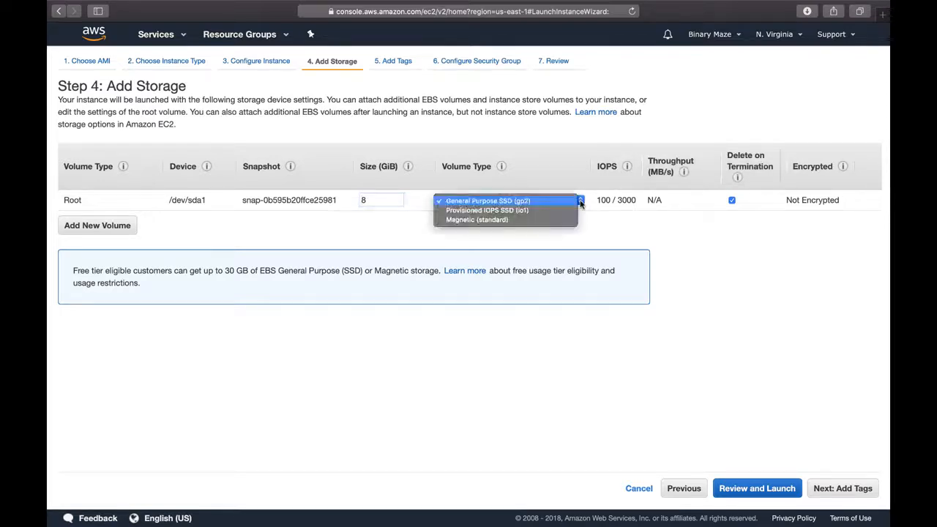
click(531, 204)
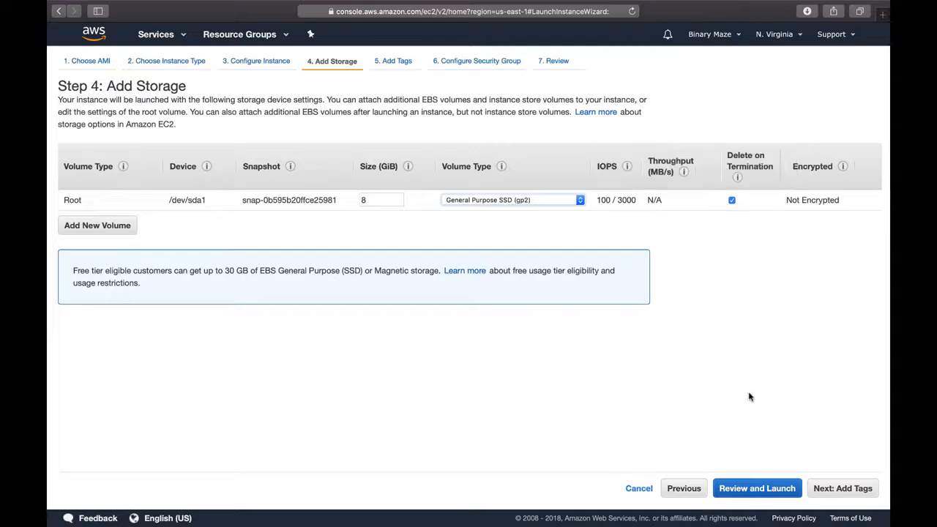
click(849, 491)
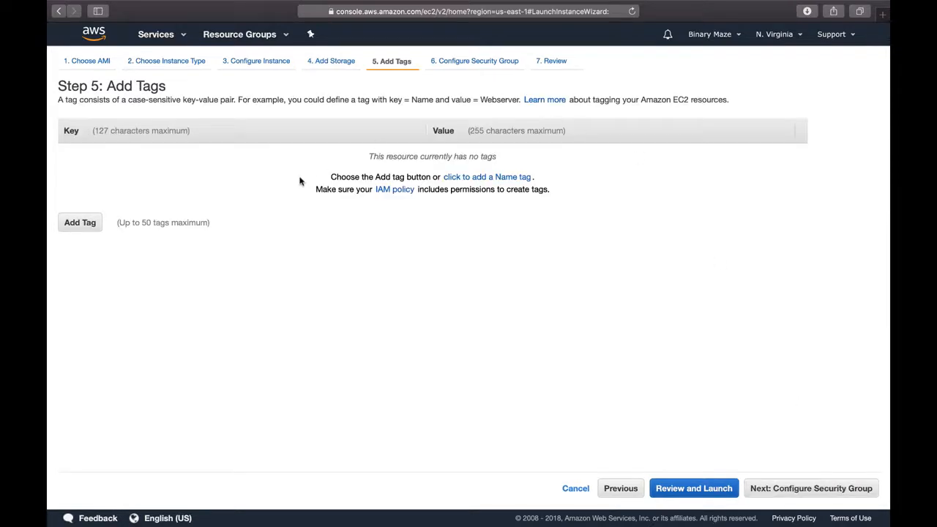
Add a tag with key 1 and value "Windows server 2016 LAB", and proceed to the security group configuration
click(80, 222)
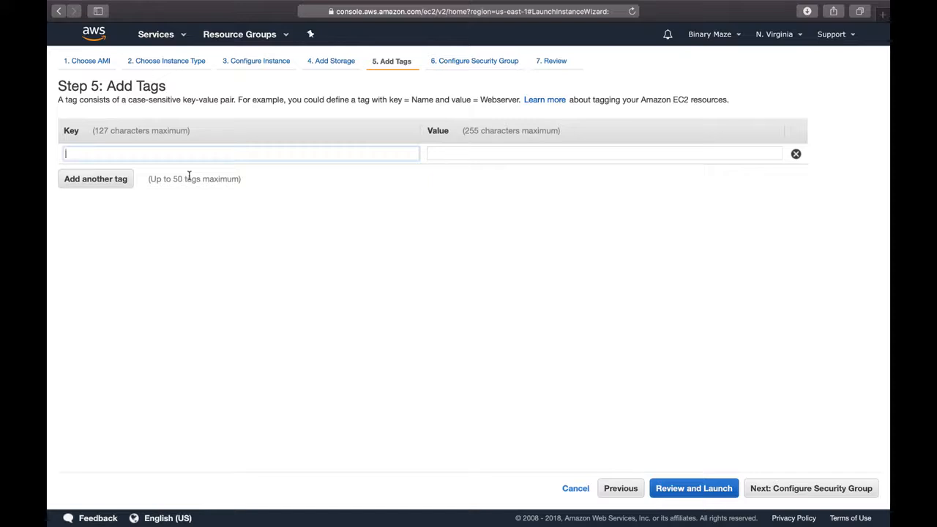
click(478, 152)
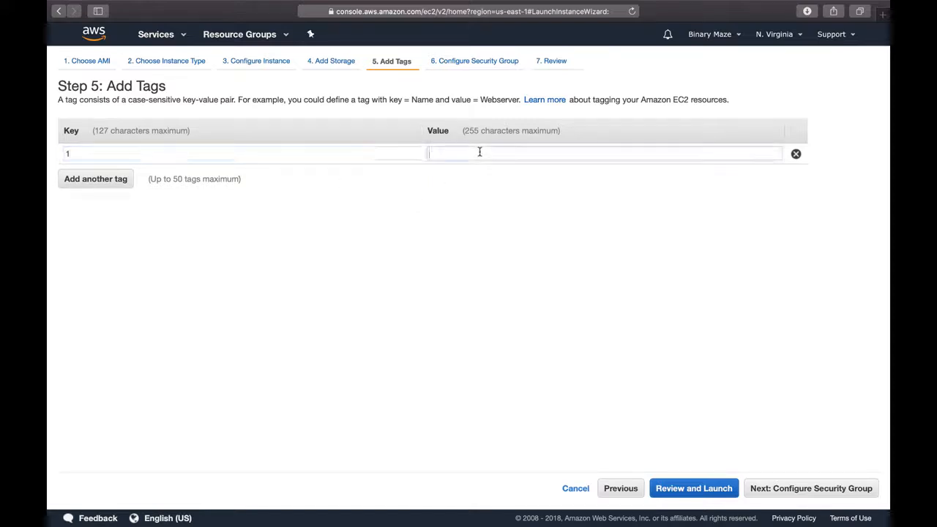
text(WIN2K)
key(BackSpace)
key(BackSpace)
key(BackSpace)
key(BackSpace)
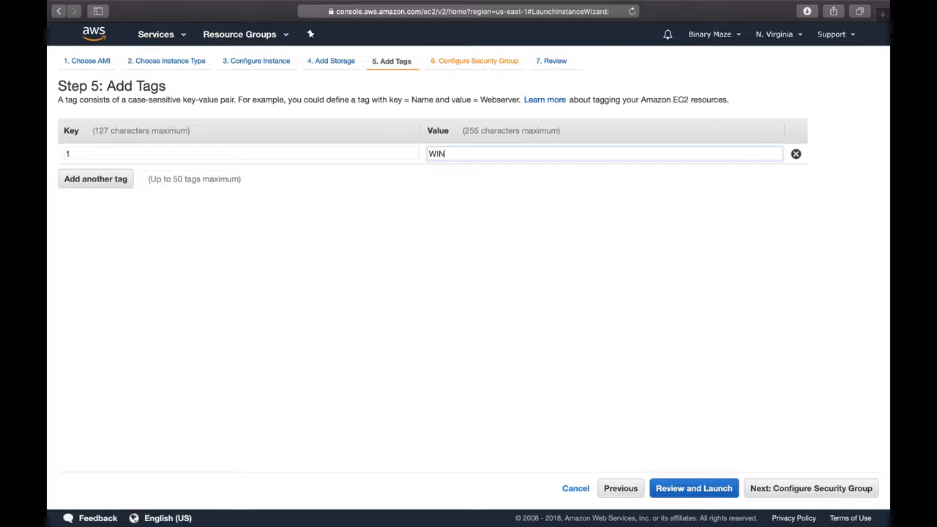
text(indows server )
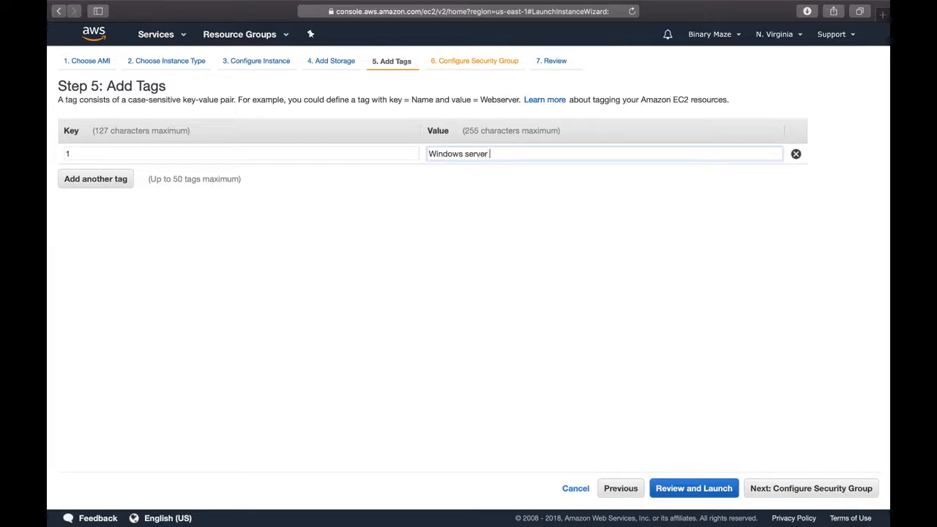
text(2016 LAB)
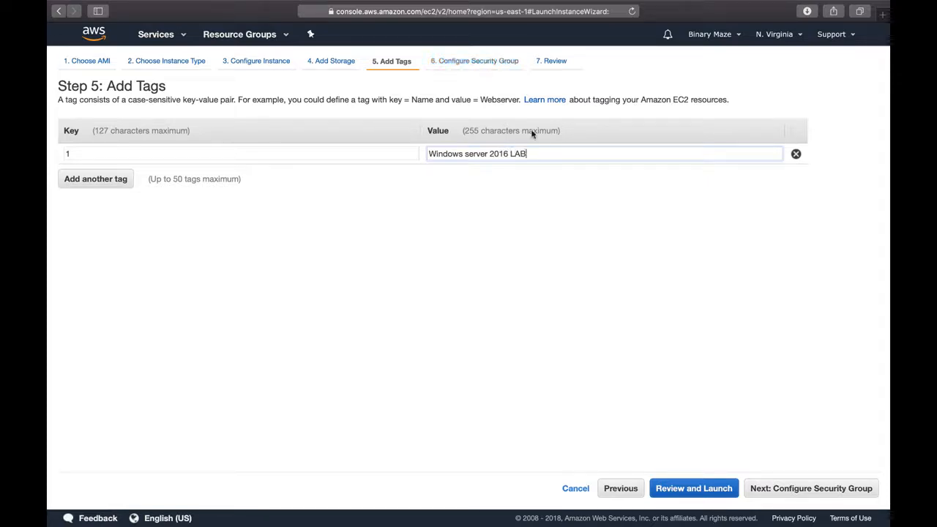
click(811, 494)
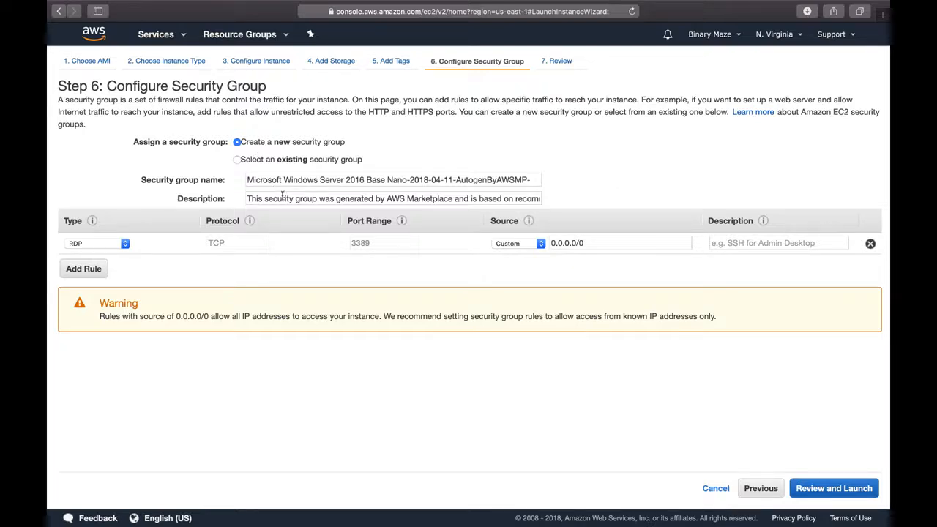
Use a new security group, keeping its RDP rule with source 0.0.0.0/0, and proceed to the launch review
click(310, 159)
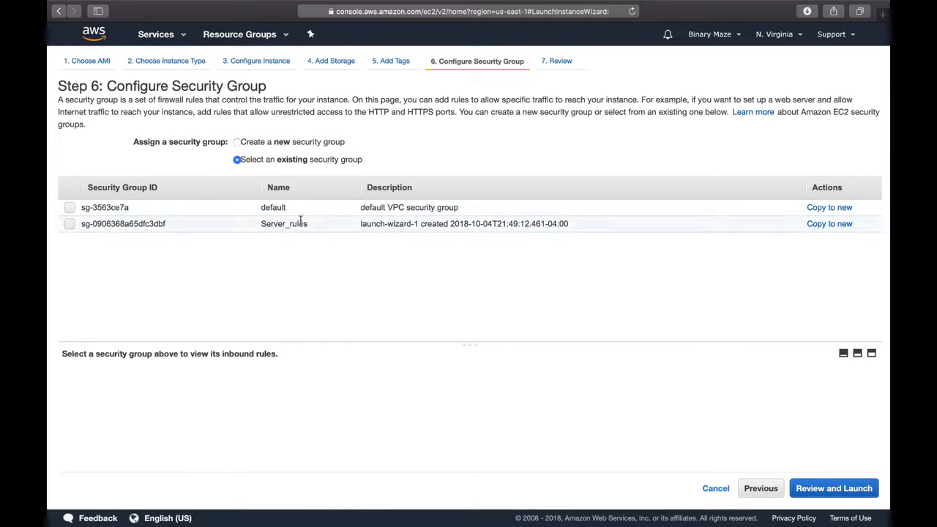
click(296, 144)
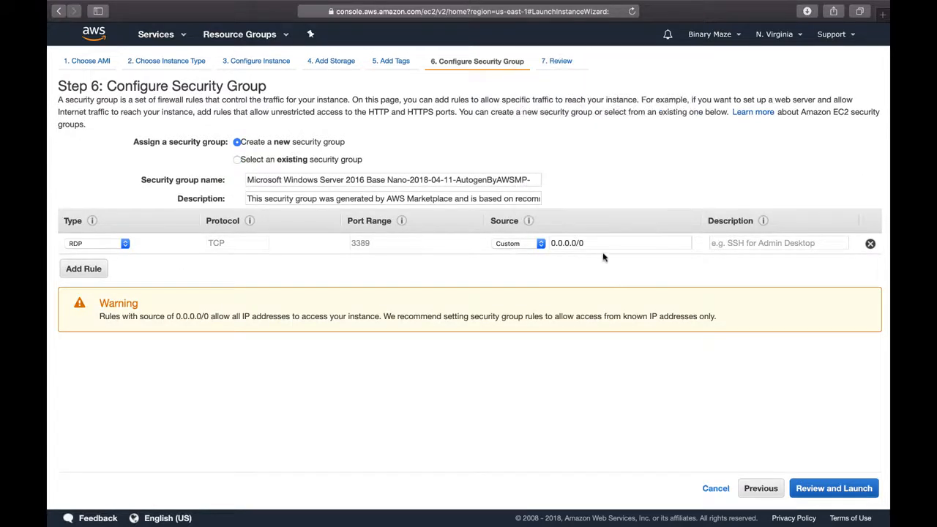
drag(596, 242, 550, 246)
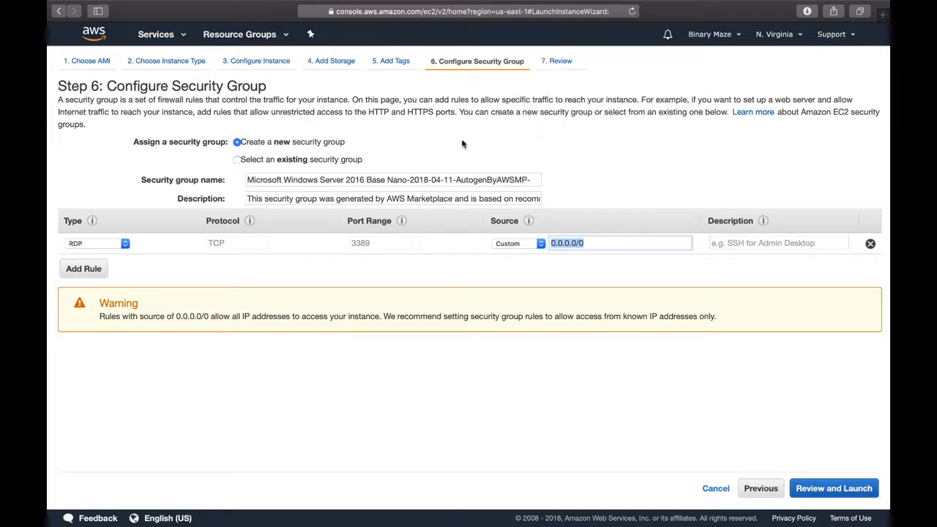
click(589, 243)
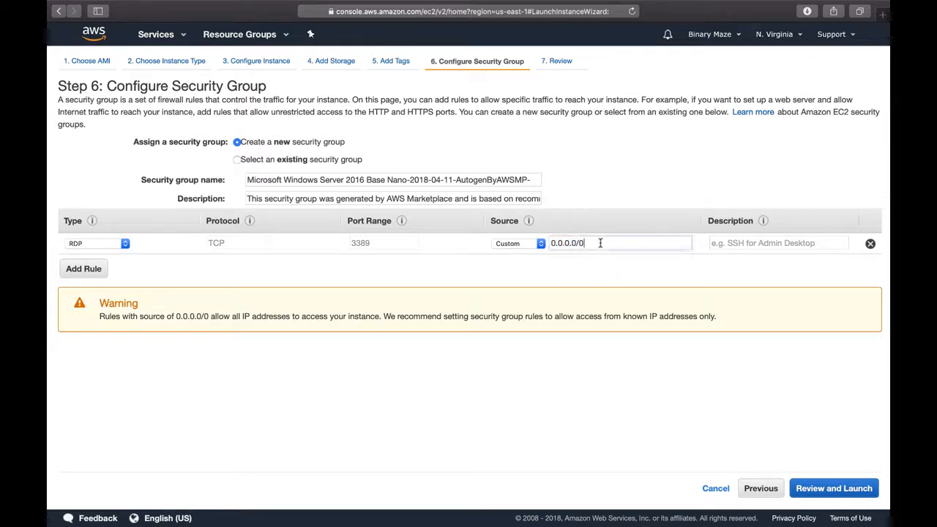
drag(600, 242, 547, 243)
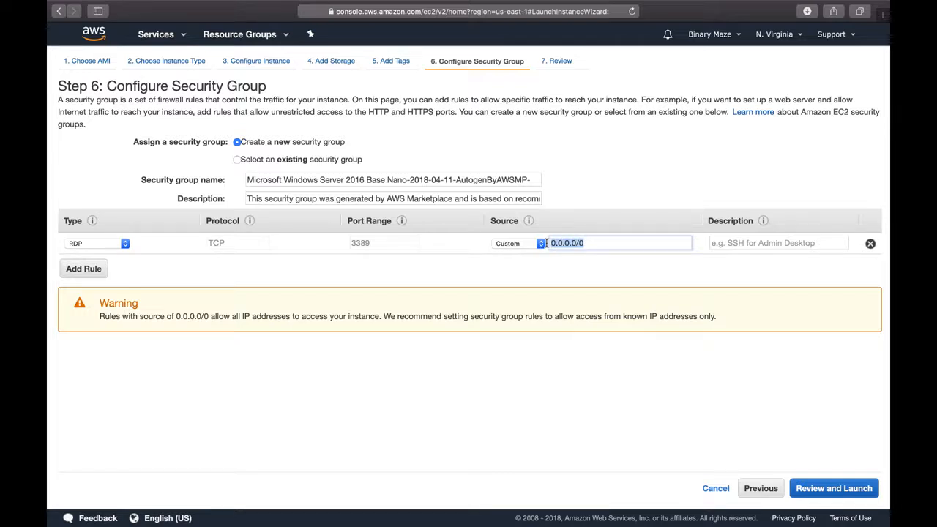
click(564, 261)
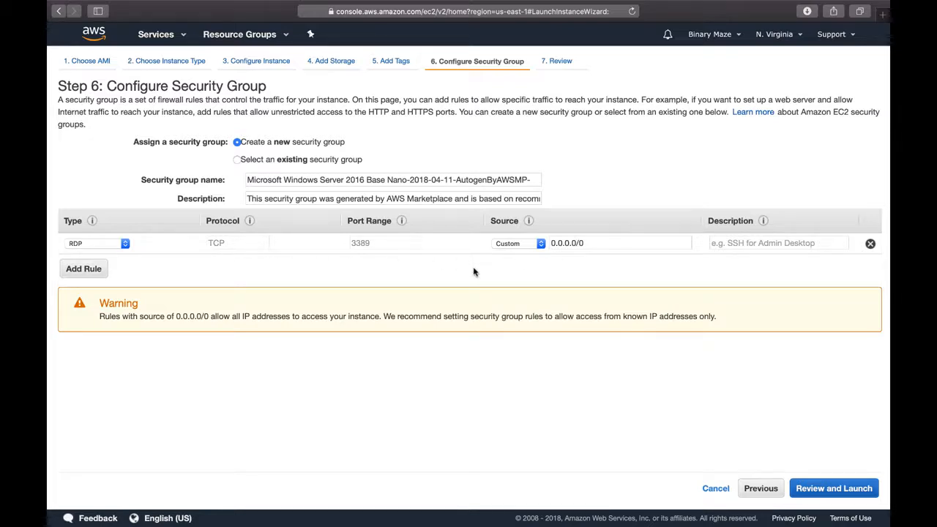
click(823, 495)
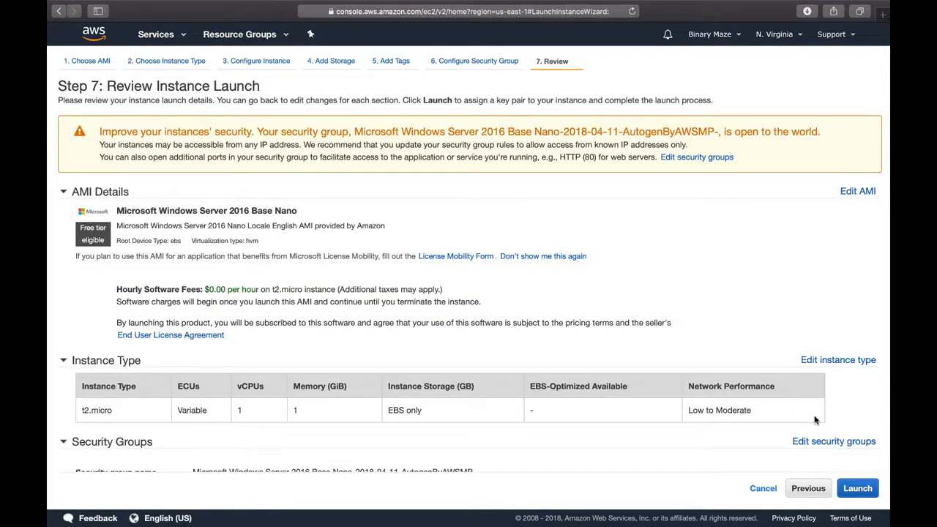
Launch the instance with the existing EC2-ACCESS key pair, acknowledging access to its private key file
click(853, 494)
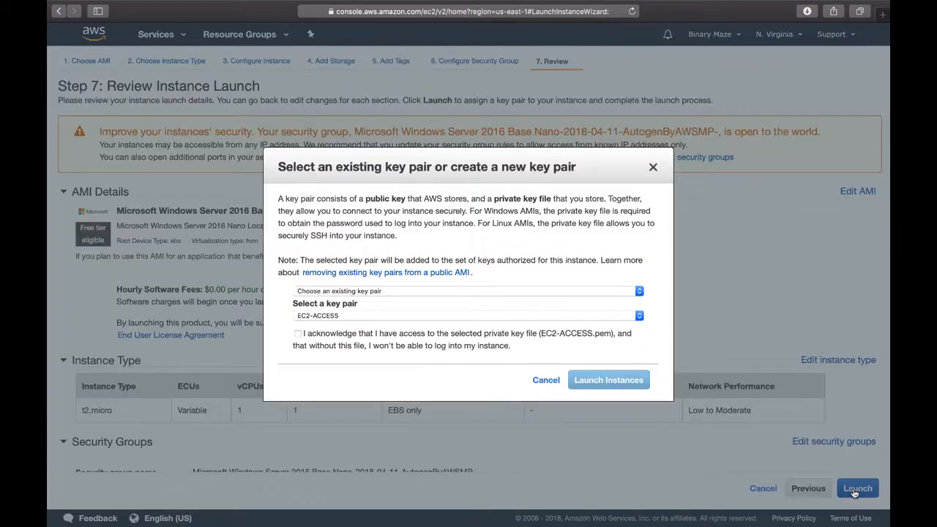
click(338, 293)
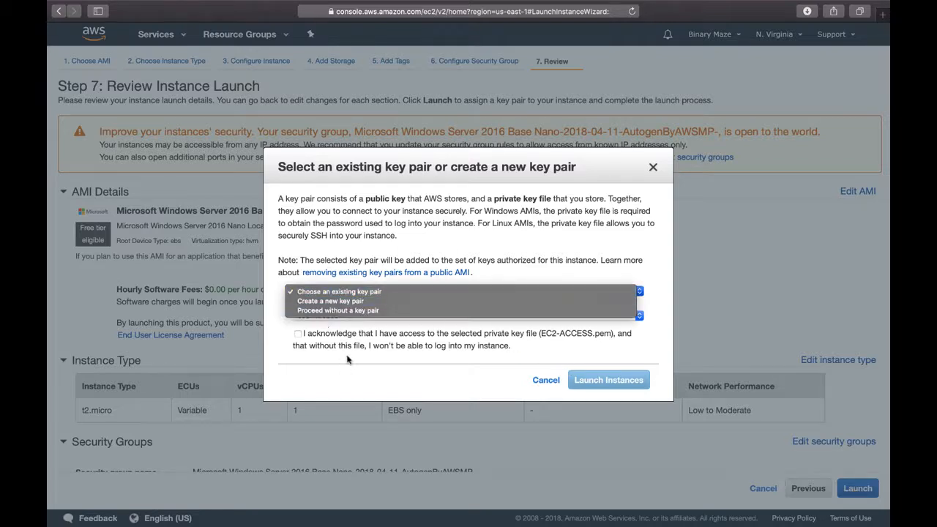
click(309, 346)
click(298, 334)
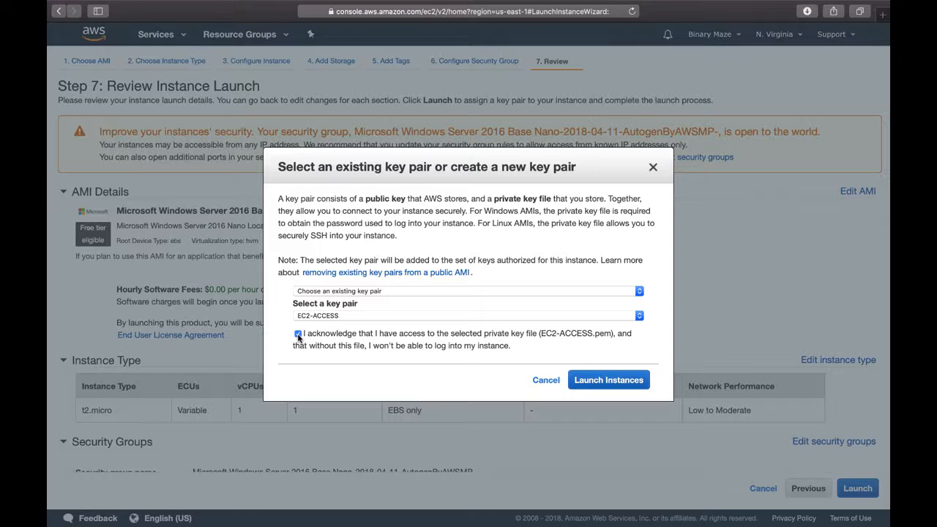
click(340, 293)
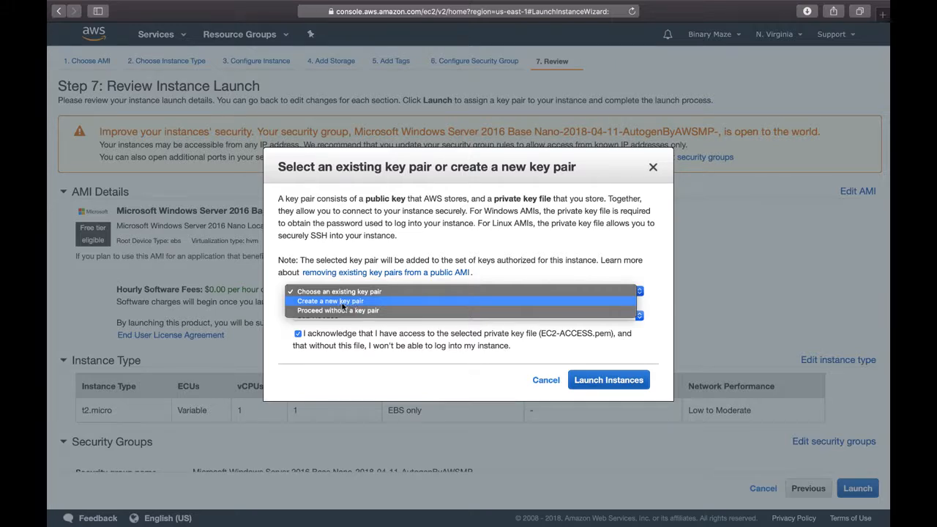
click(516, 280)
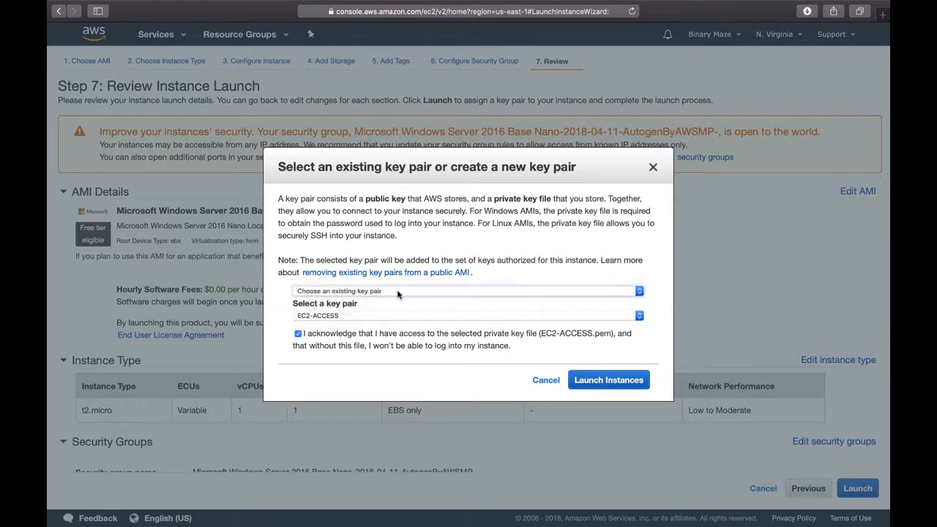
click(347, 317)
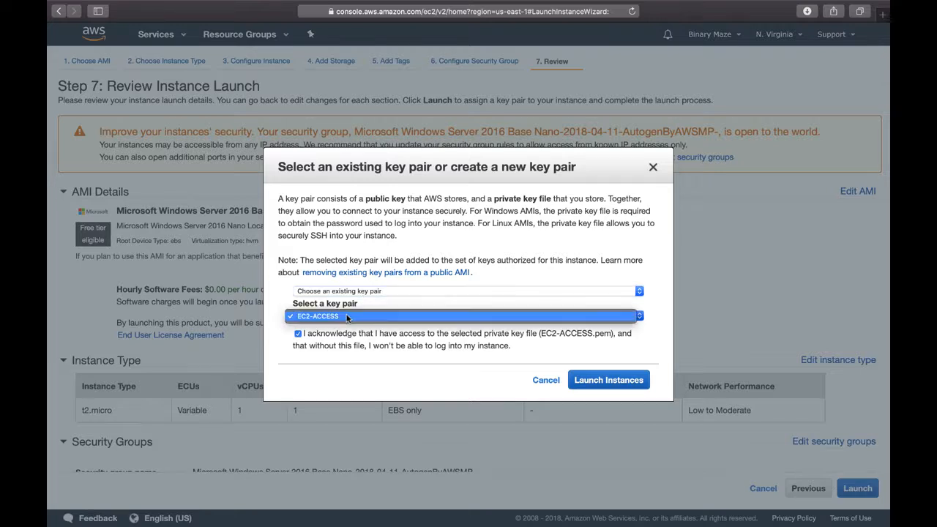
click(615, 385)
click(605, 384)
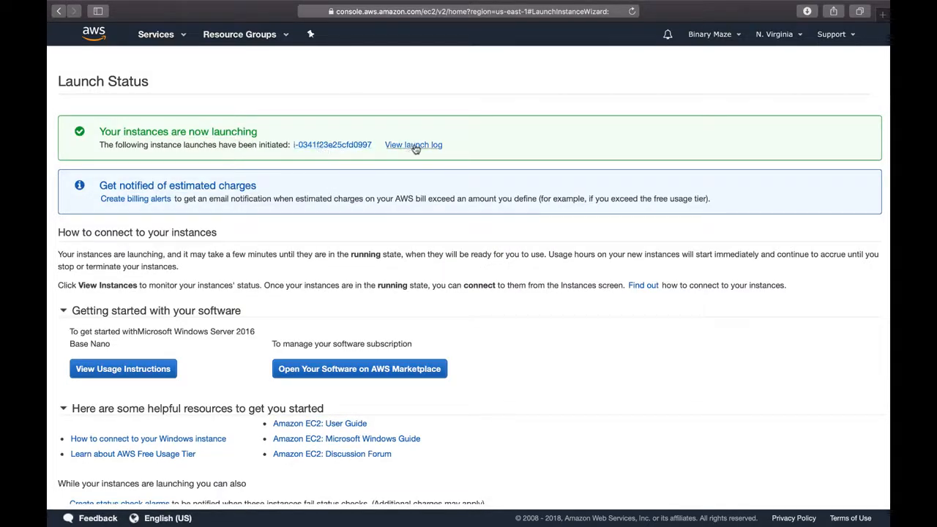
Return to the EC2 dashboard and open the list of running instances
click(184, 40)
click(229, 129)
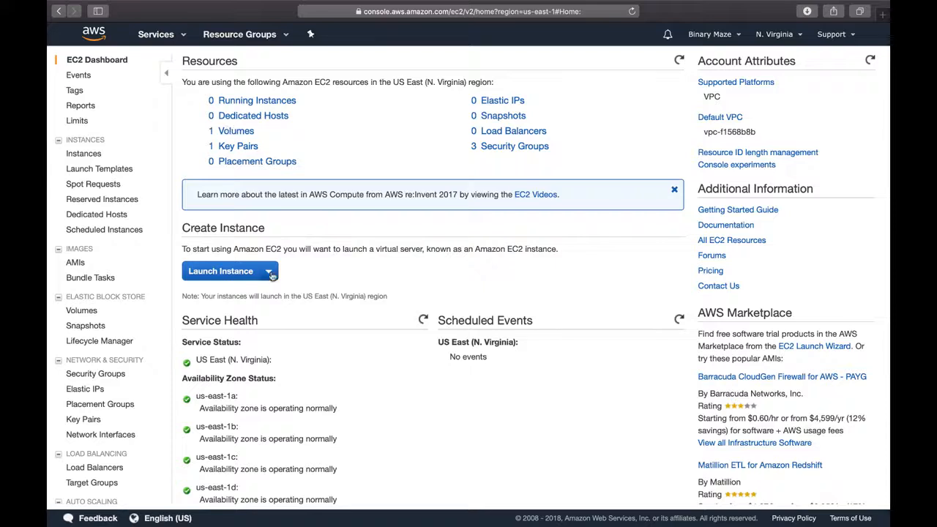
click(261, 101)
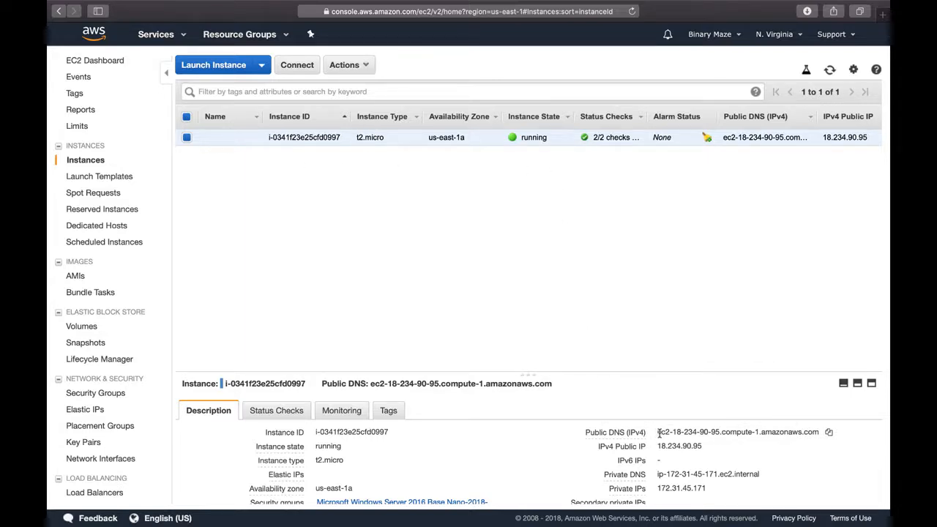
Examine the new instance's public DNS name and IPv4 public IP, and reselect the instance in the list
drag(657, 432, 796, 443)
click(726, 460)
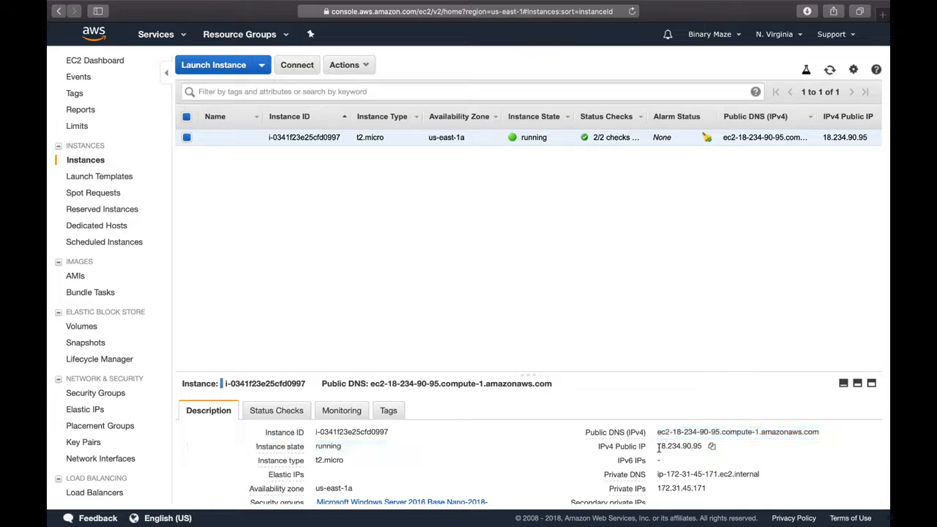
drag(657, 446, 699, 448)
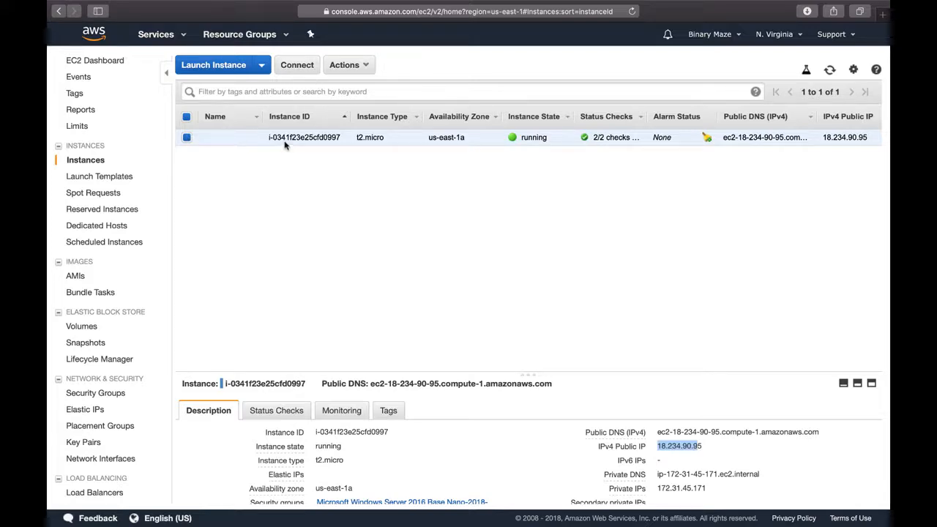
click(186, 139)
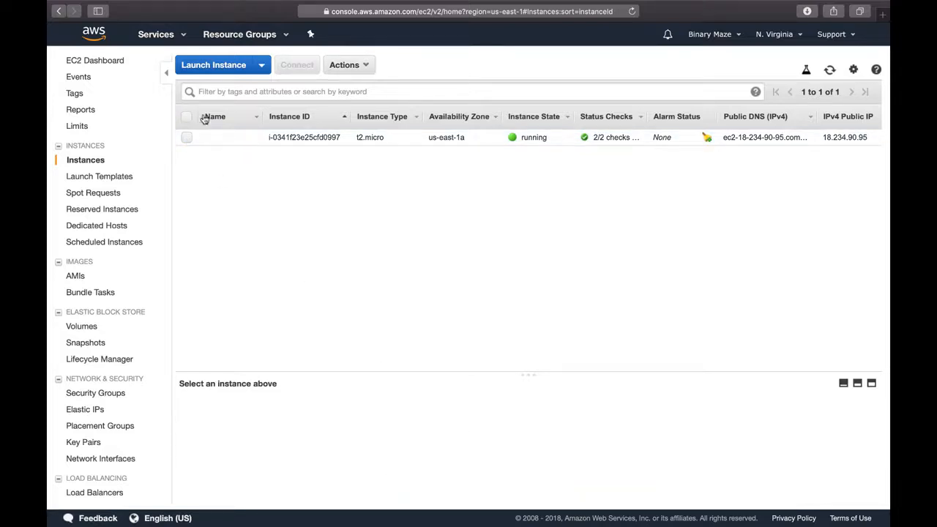
click(186, 138)
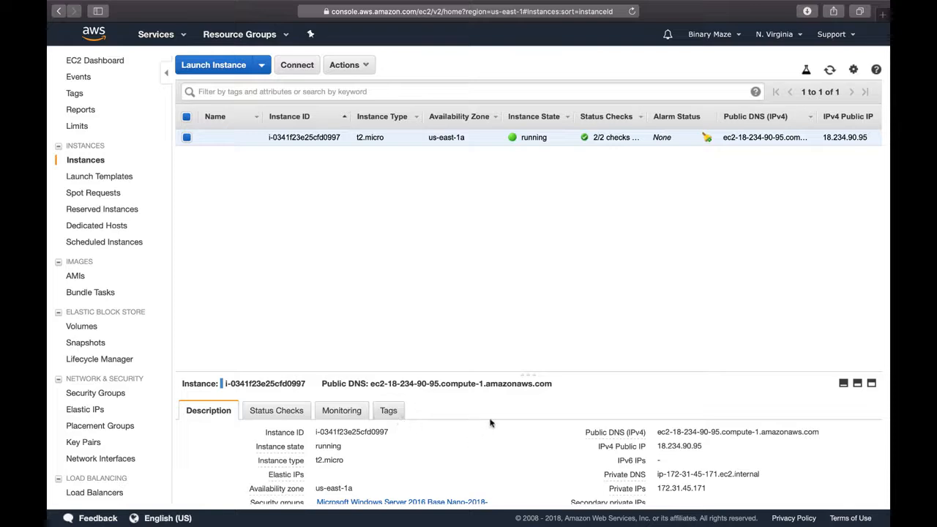
Open the selected instance's connection details and begin retrieving its Windows Administrator password
click(300, 66)
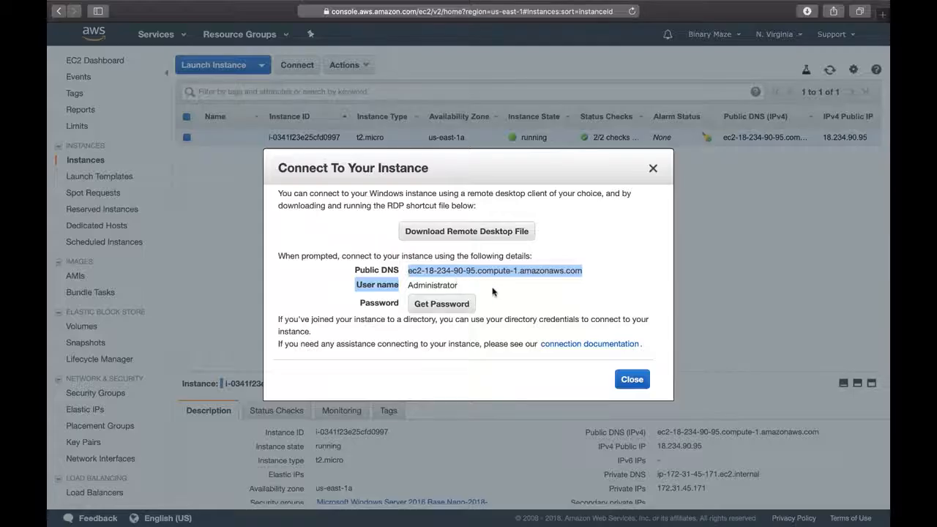
click(495, 293)
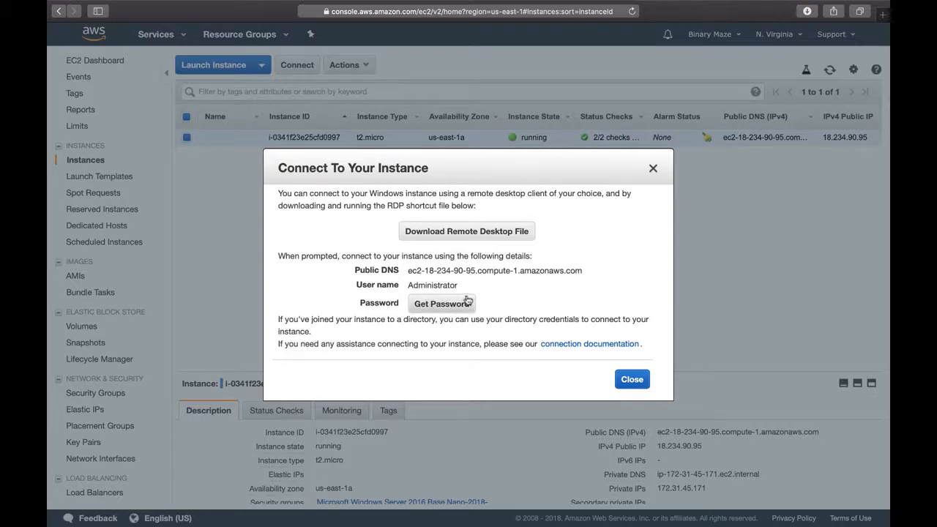
click(433, 307)
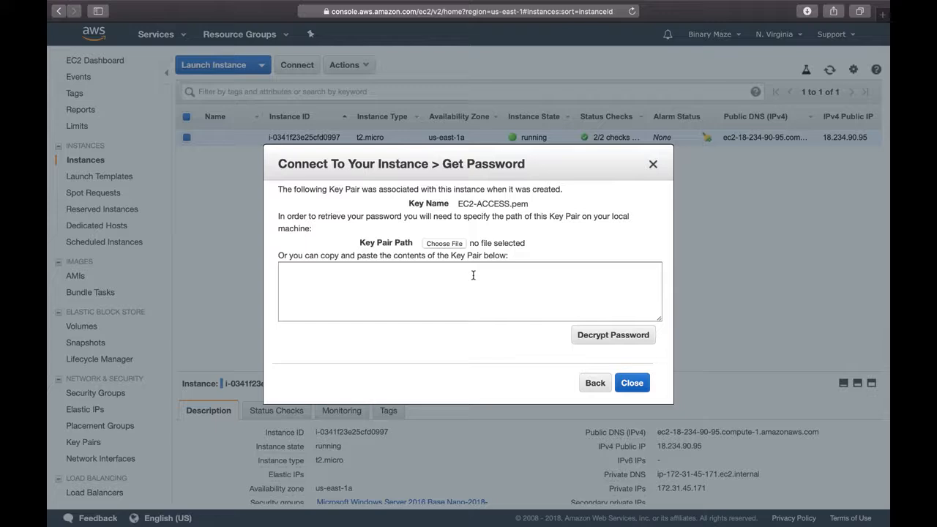
Load the private key file EC2-ACCESS.pem.txt from Downloads, decrypt the Administrator password with it, and copy the password
click(444, 244)
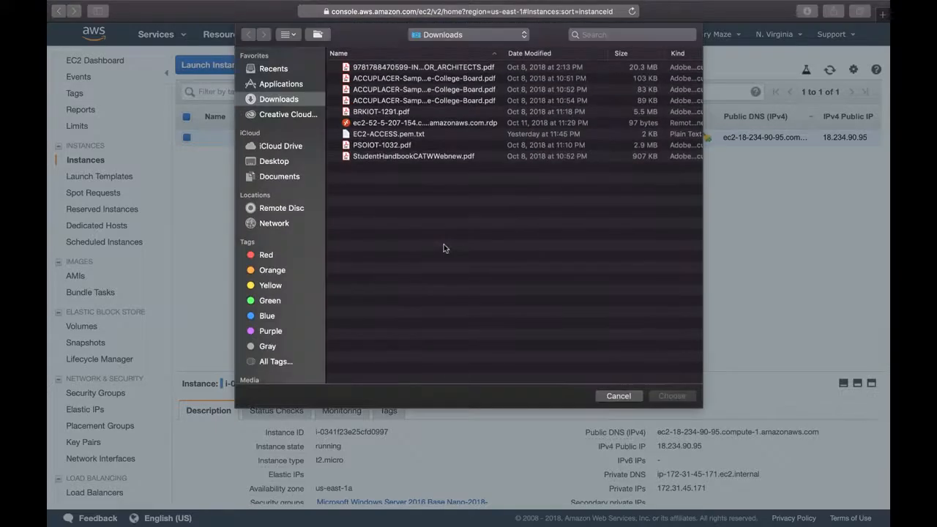
click(408, 138)
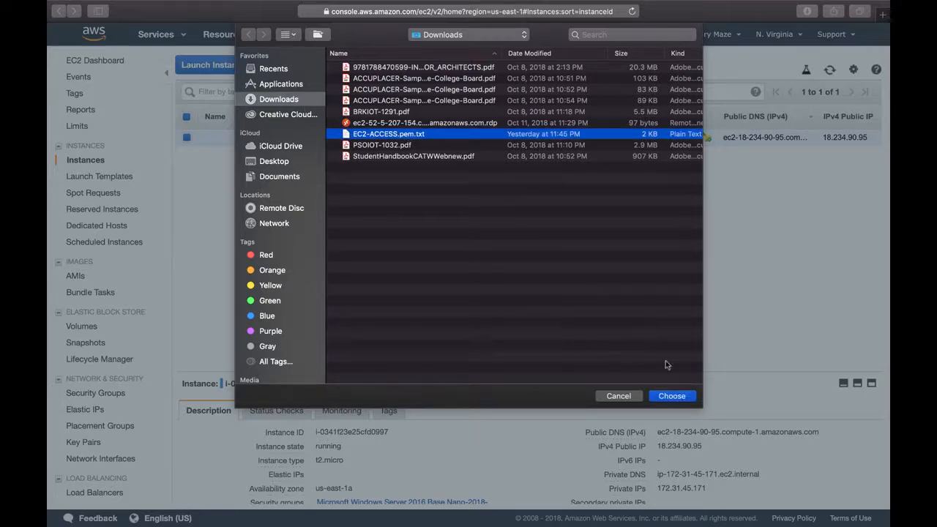
click(682, 399)
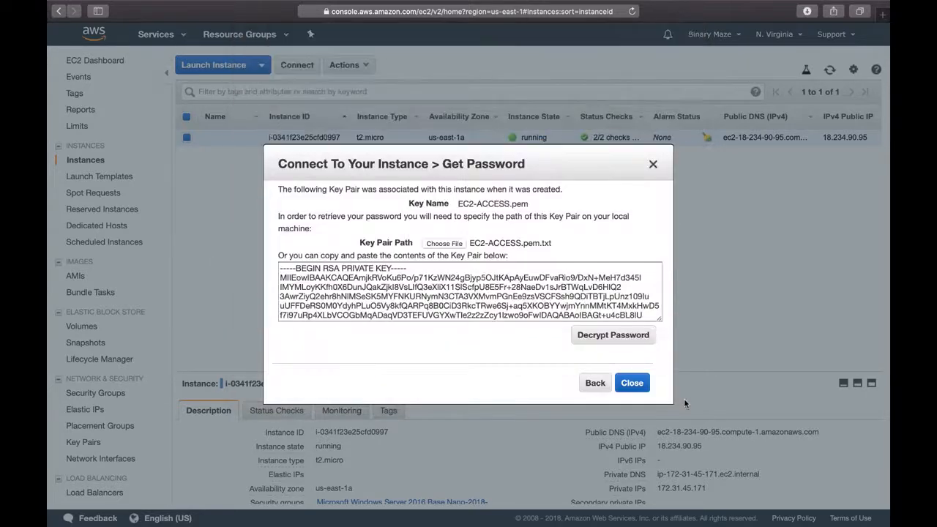
click(606, 341)
mouse_move(467, 300)
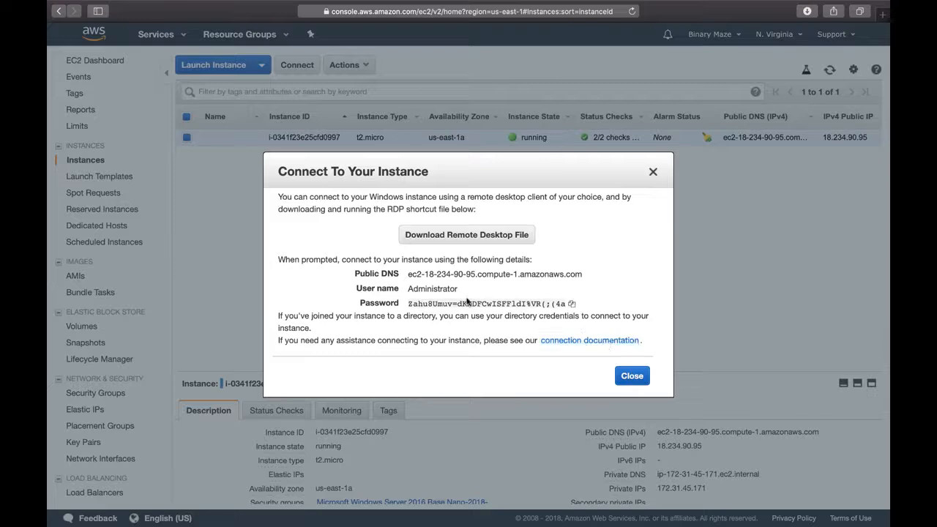
click(571, 304)
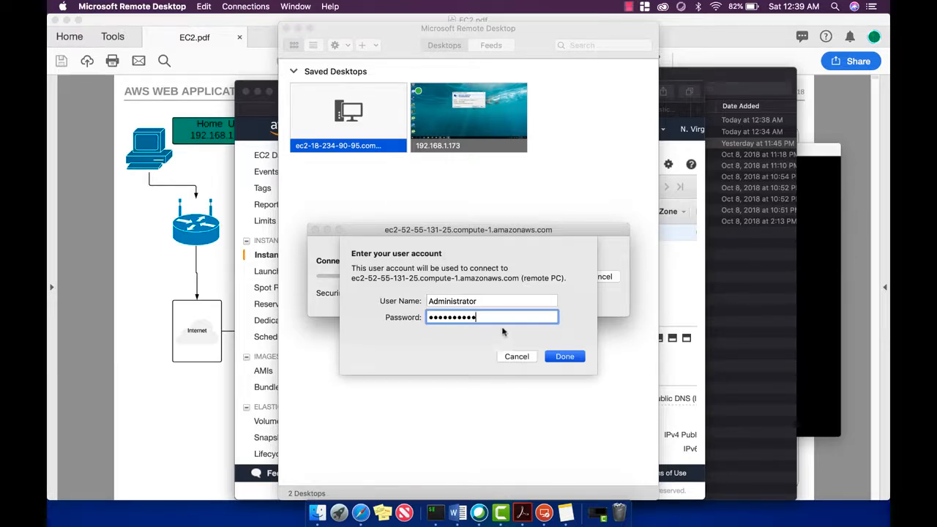
In Microsoft Remote Desktop, submit the Administrator user name and account password, and accept the unverified certificate to connect
click(564, 356)
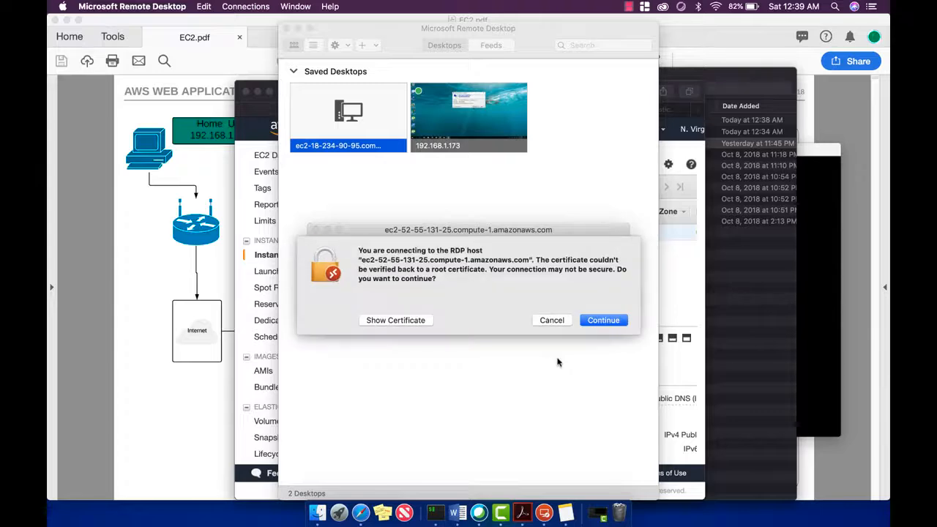
key(Return)
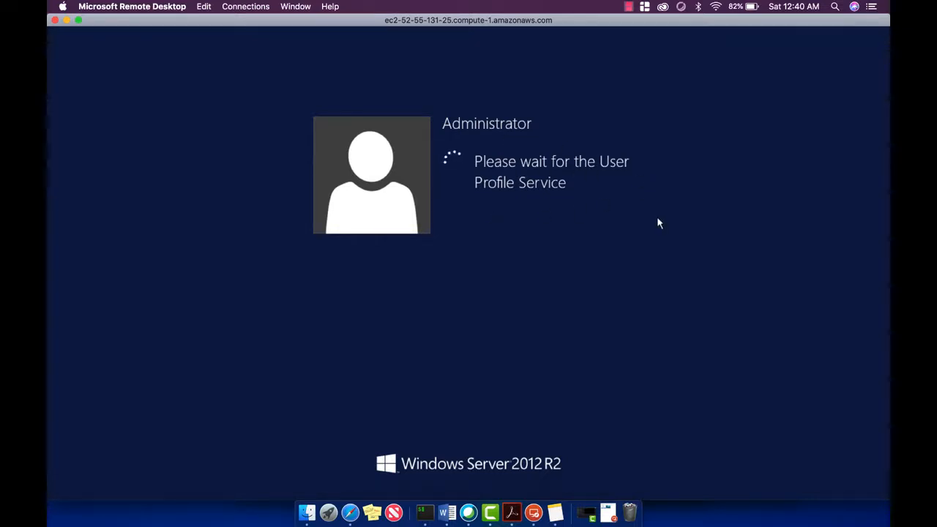
Examine the remote server's Start screen and its full list of installed apps, and return to the Start tiles
key(super)
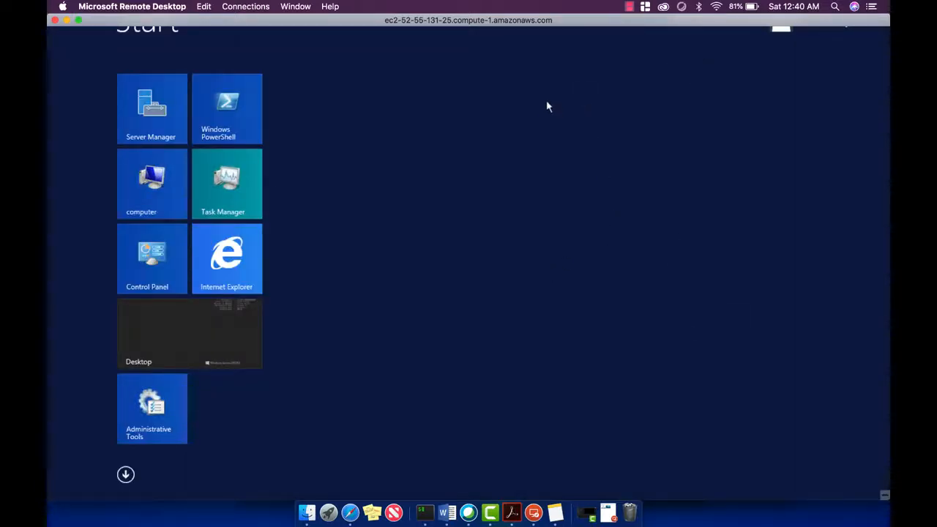
click(125, 474)
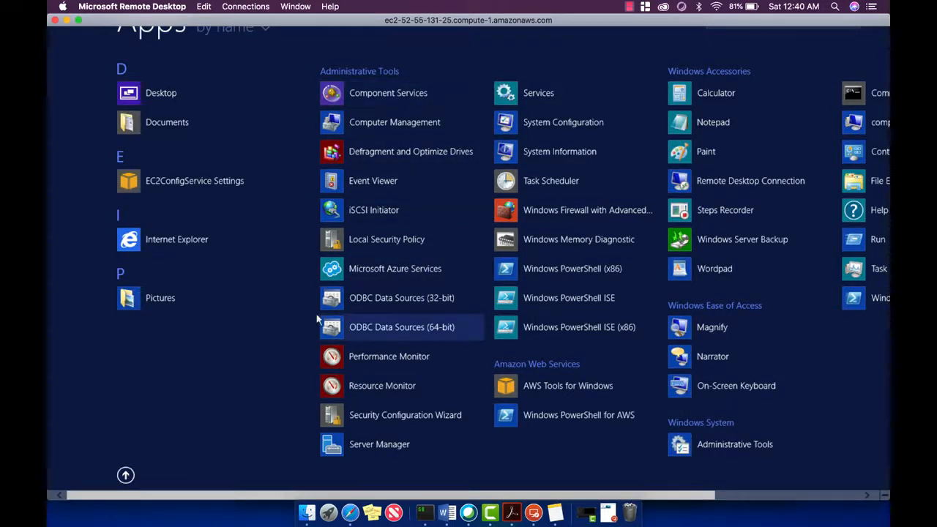
click(126, 474)
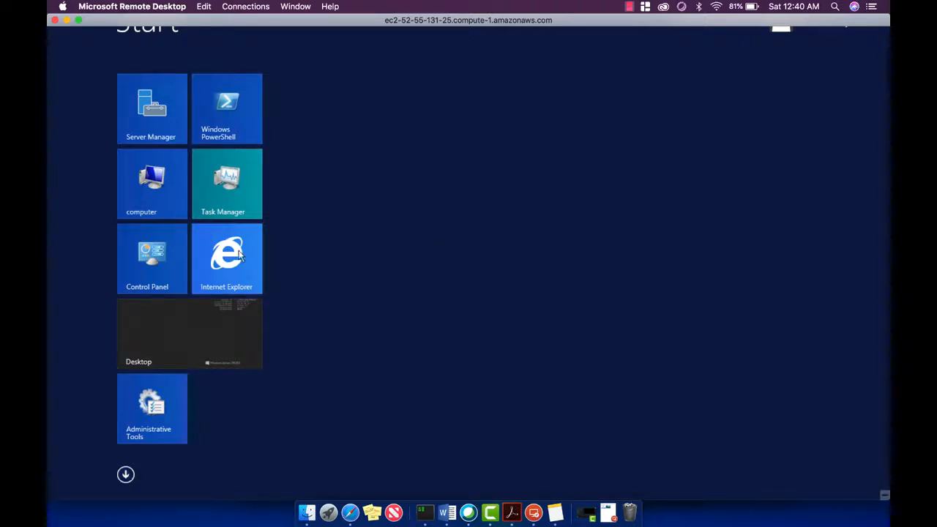
Open Server Manager, show the remote session in full screen, and minimize Server Manager to view the server's desktop
click(160, 138)
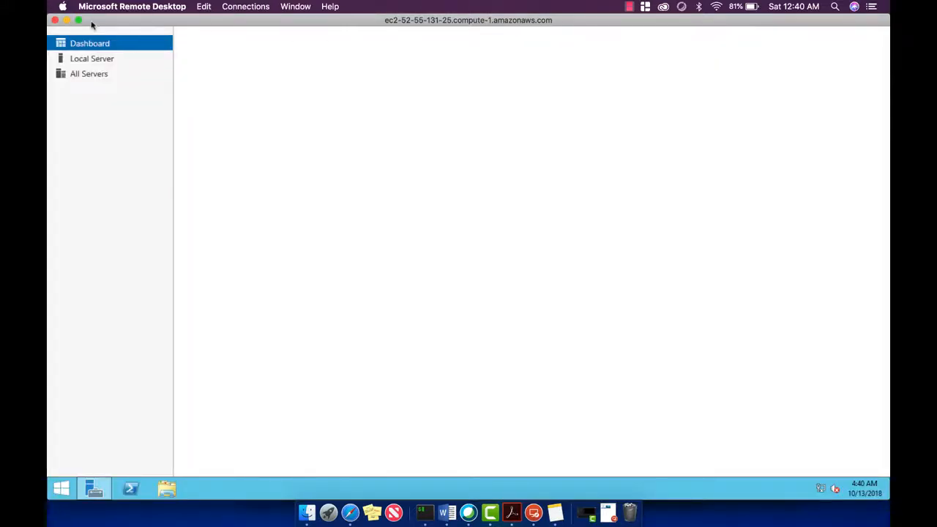
click(78, 20)
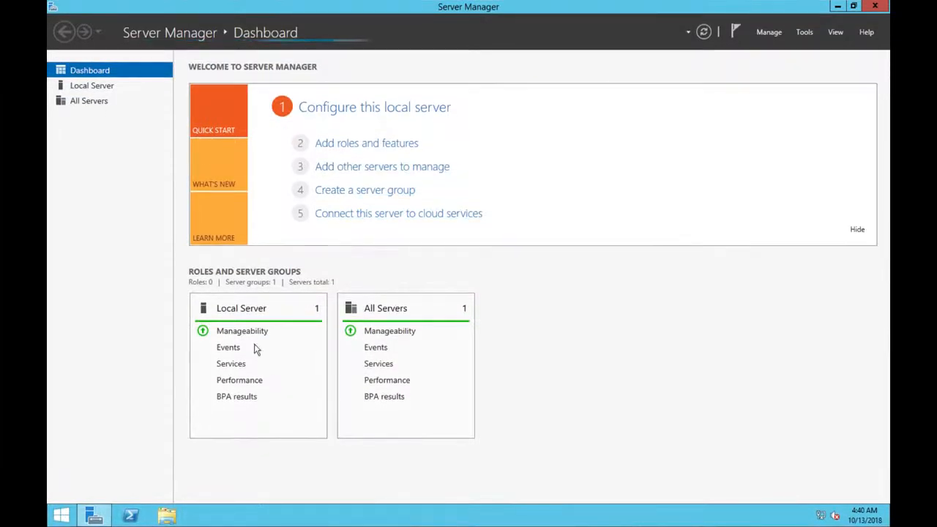
click(62, 515)
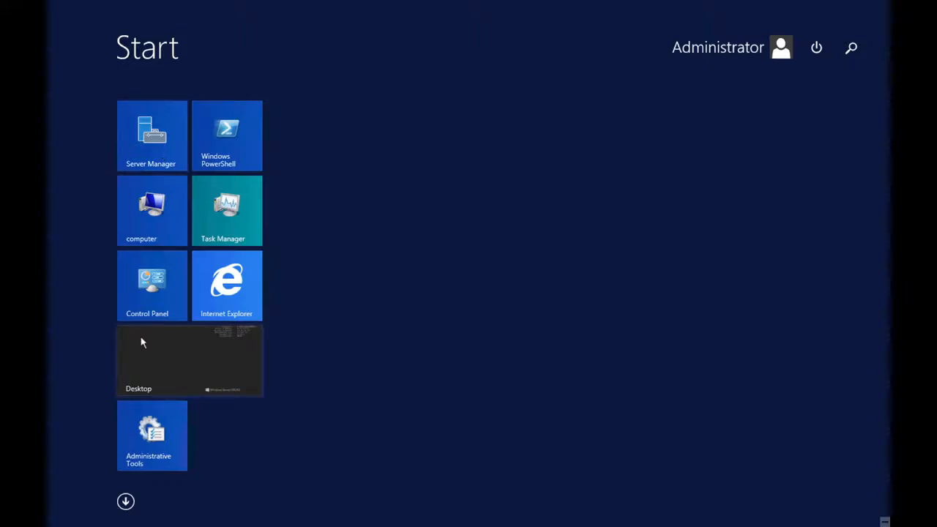
click(184, 341)
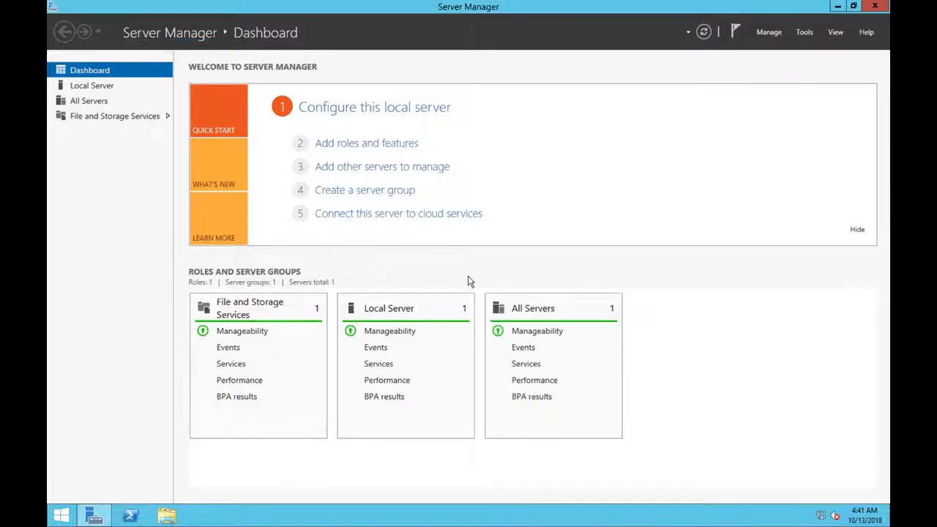
click(840, 11)
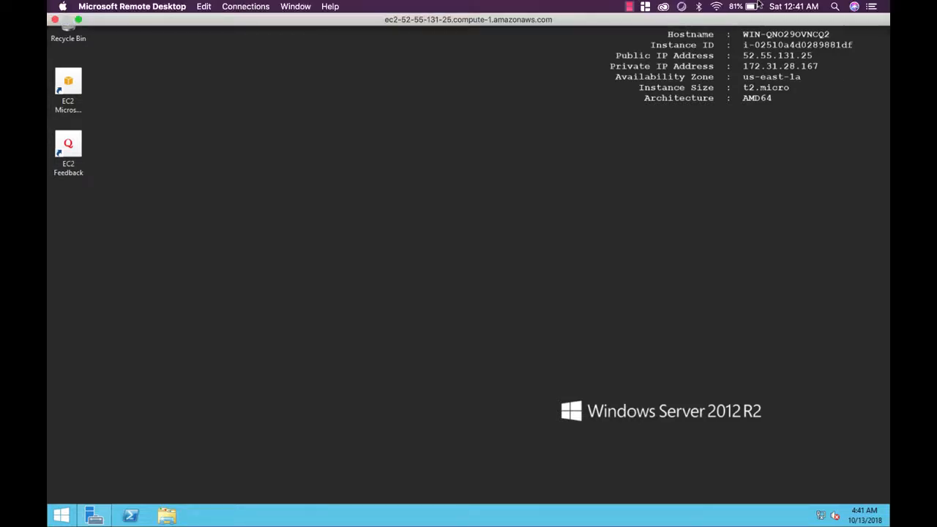
Take the remote session out of full screen and switch to the EC2 console in Safari, shown full screen
mouse_move(196, 4)
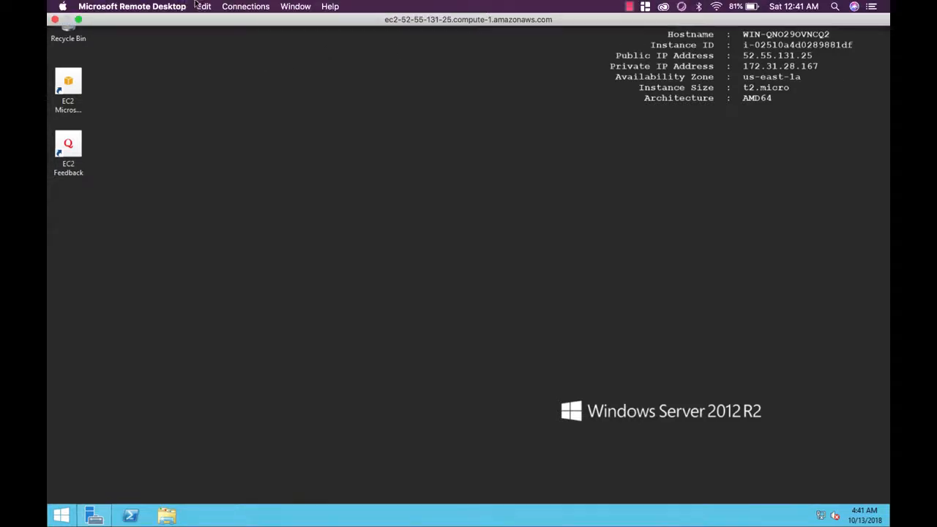
click(78, 20)
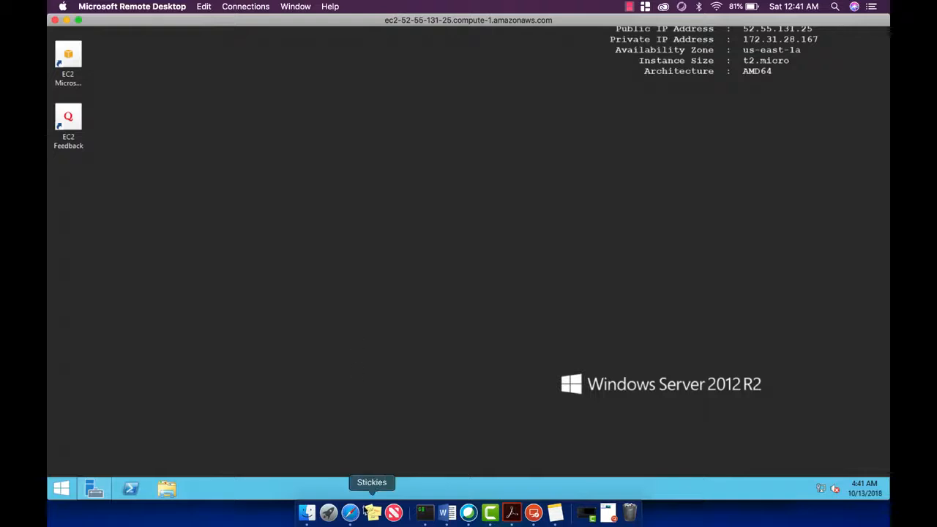
click(351, 513)
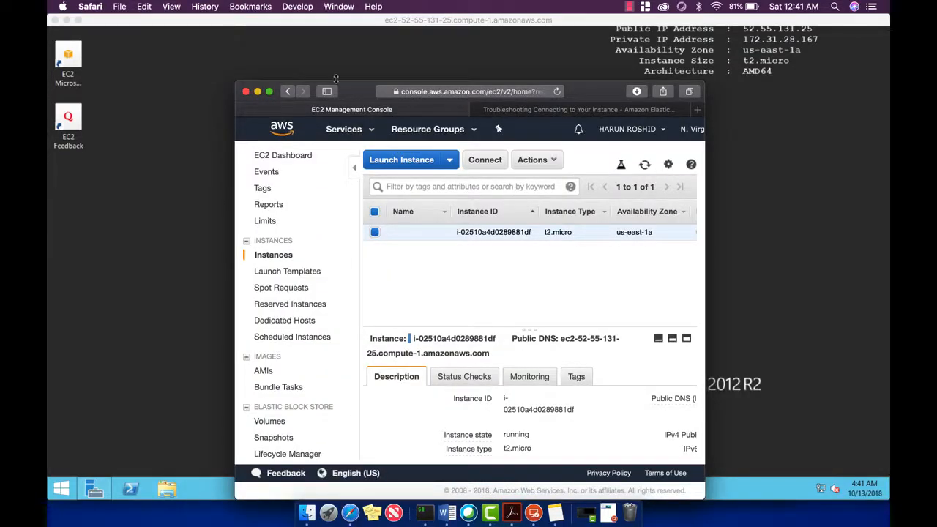
click(270, 91)
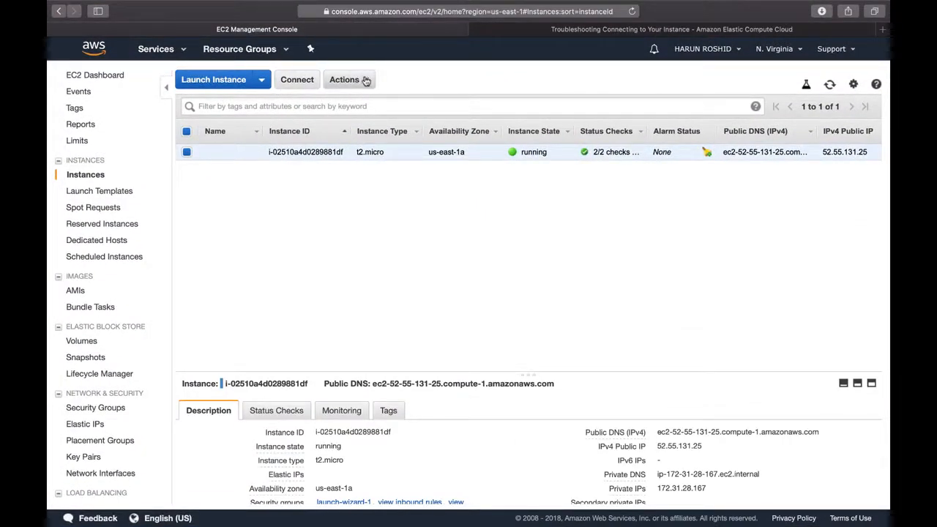
Stop the selected running t2.micro instance and confirm the stop
click(360, 80)
mouse_move(371, 185)
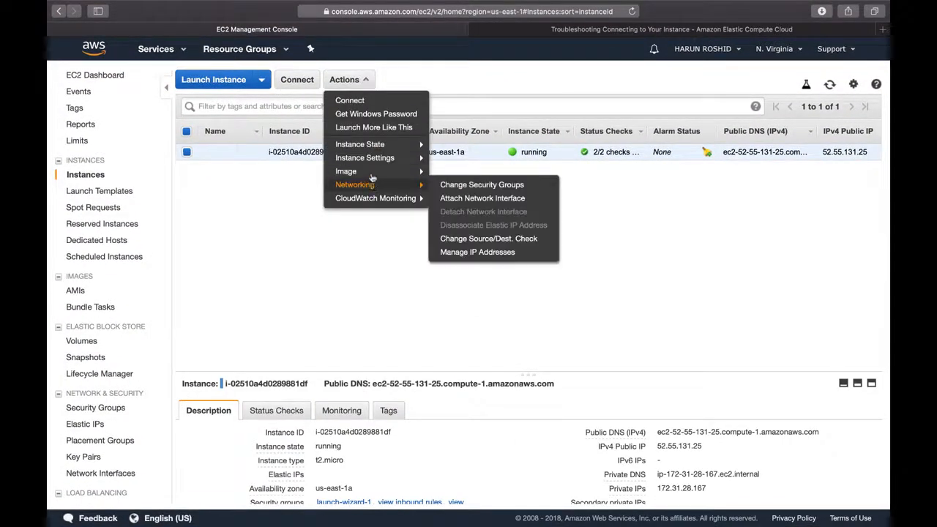
mouse_move(388, 145)
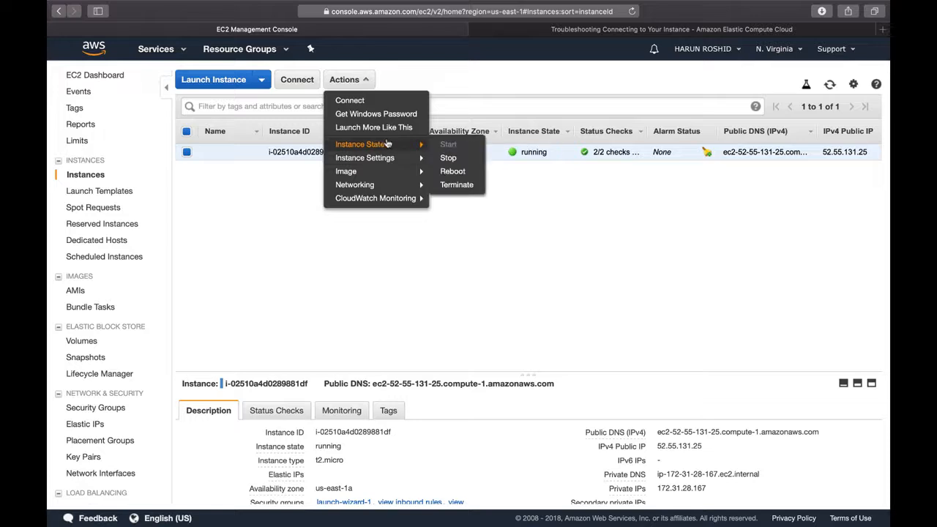
click(449, 159)
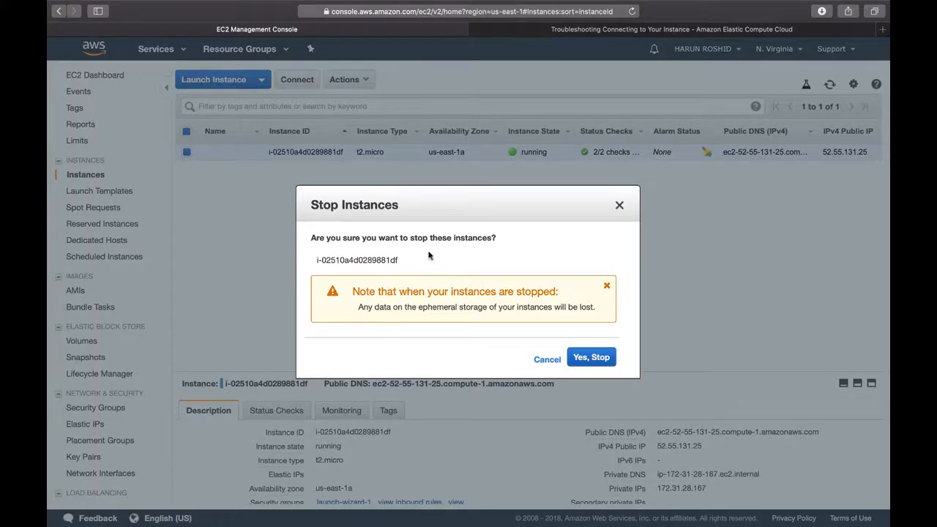
click(582, 359)
click(592, 358)
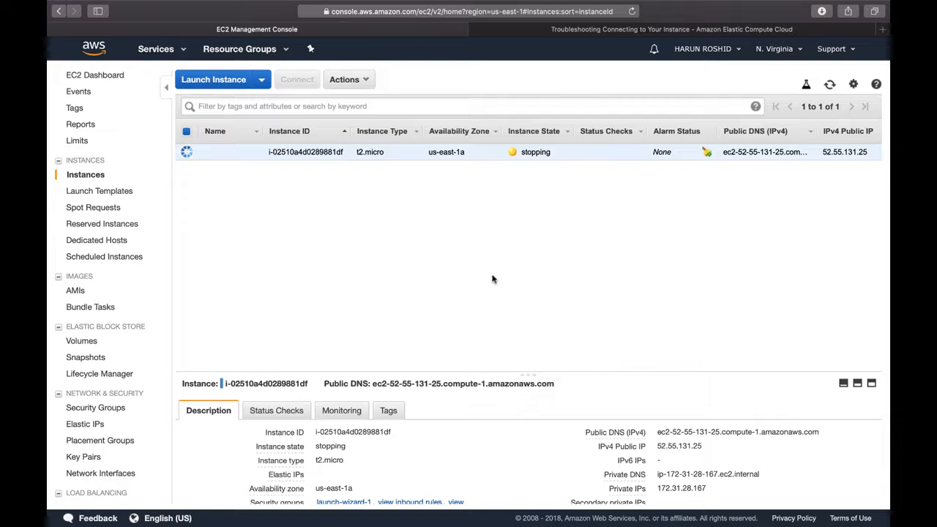